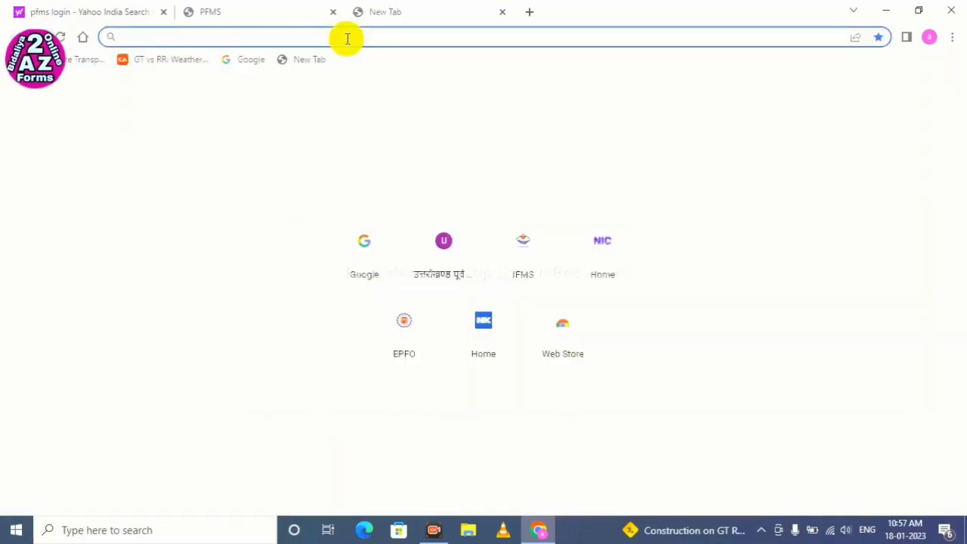
Search Yahoo for 'pfms' and open the official PFMS site at pfms.nic.in
text(pfm)
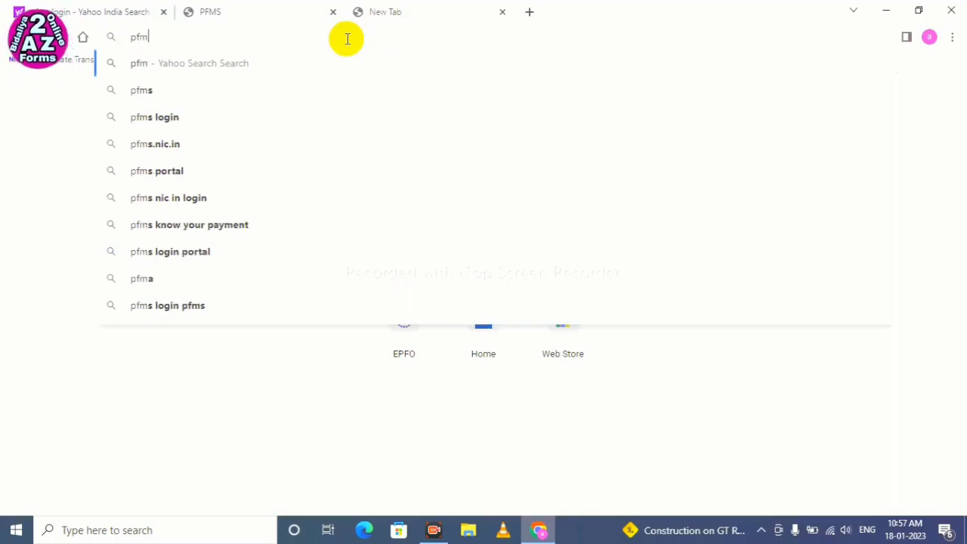
text(s)
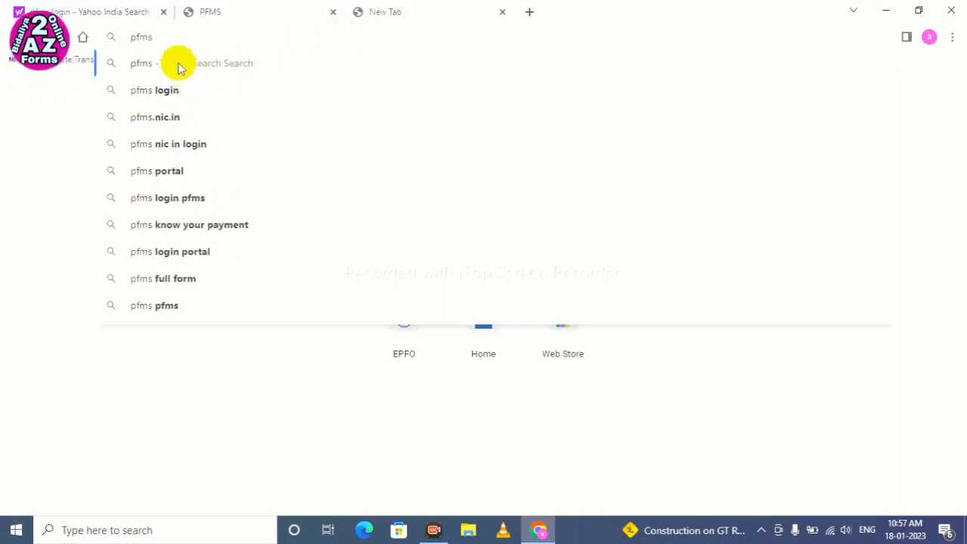
click(149, 68)
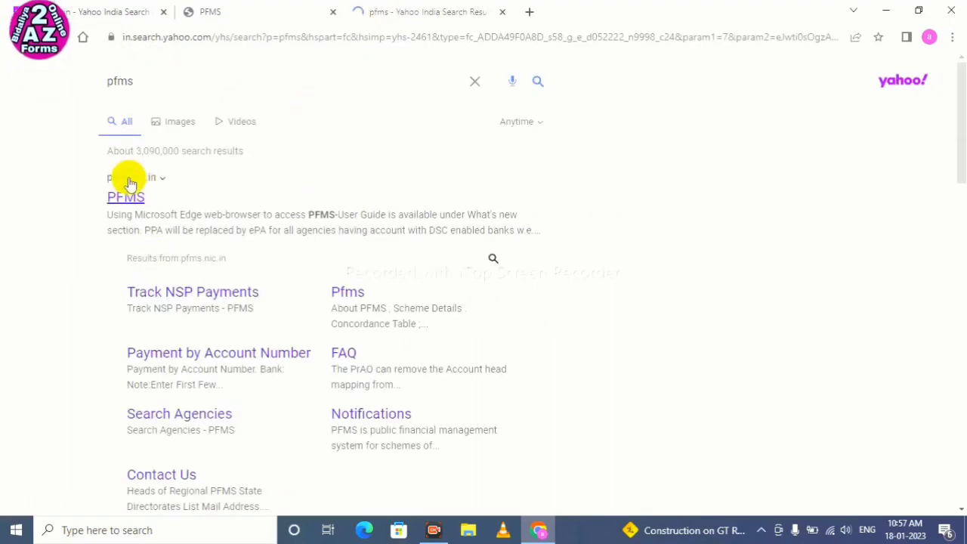
click(130, 198)
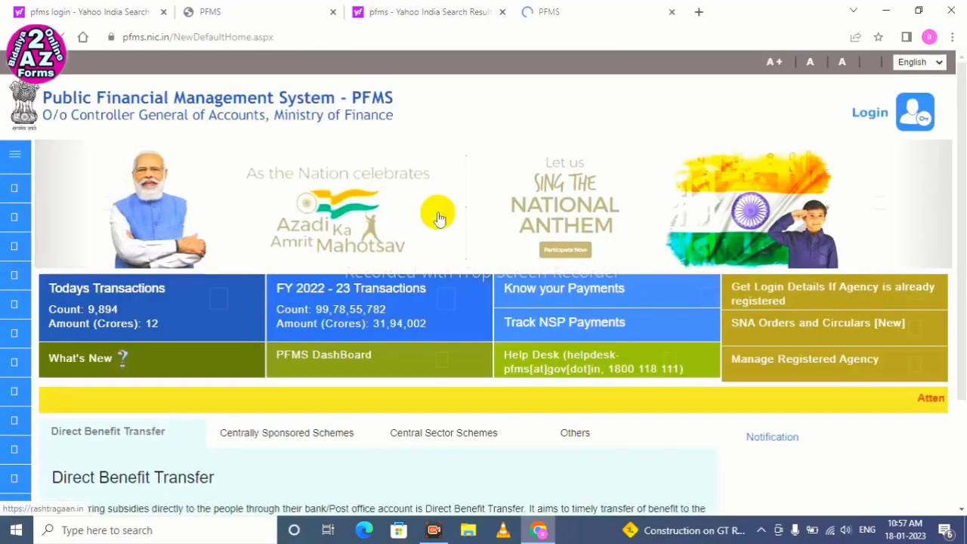
On the PFMS login page, sign in for 2022-2023 with the account username and password
click(873, 124)
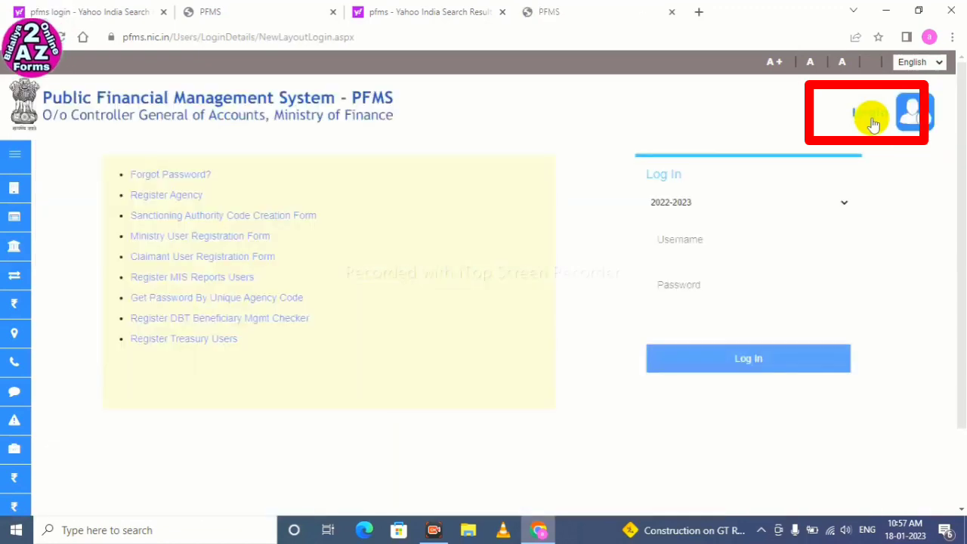
click(717, 239)
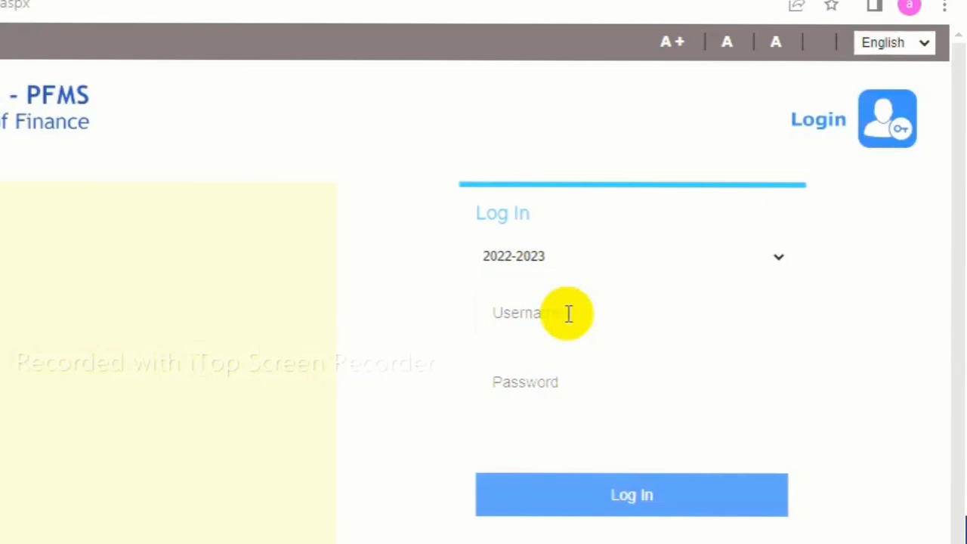
text(mdm-)
key(BackSpace)
text(_g)
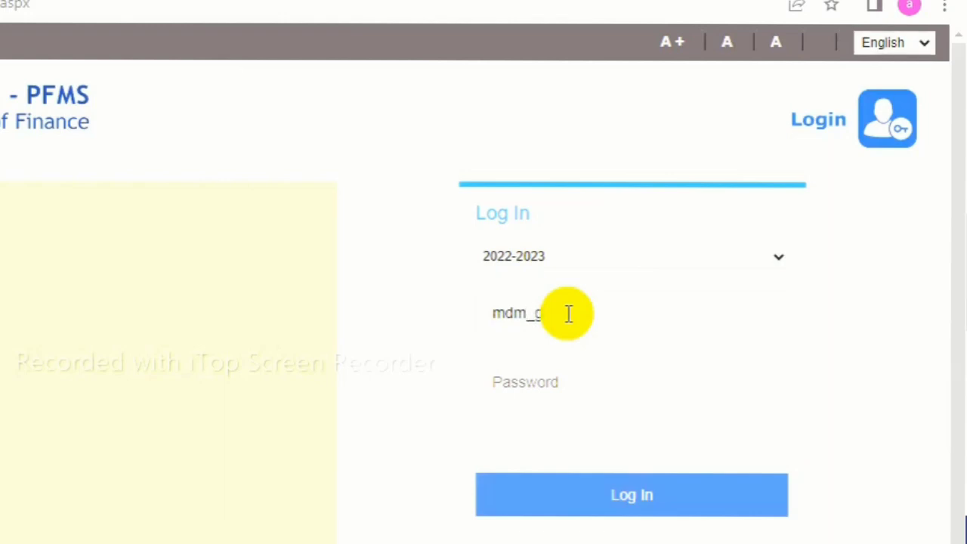
text(hschande)
key(Tab)
text(****)
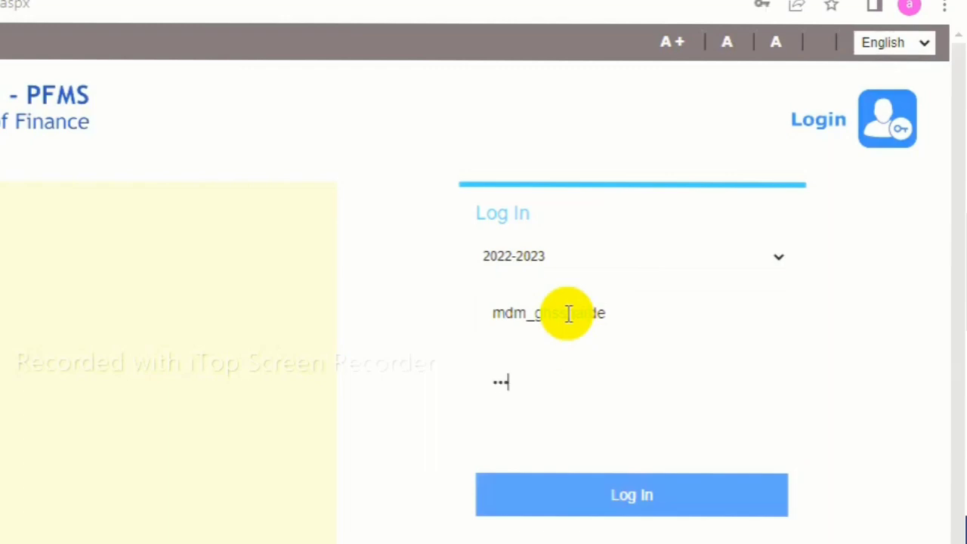
text(*****)
key(Return)
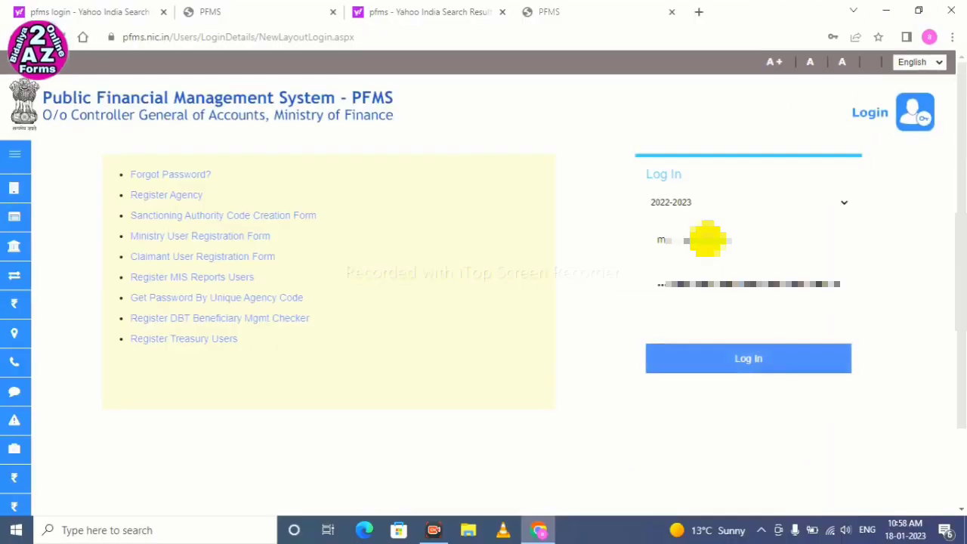
Resubmit the login and retype the corrected password
click(742, 359)
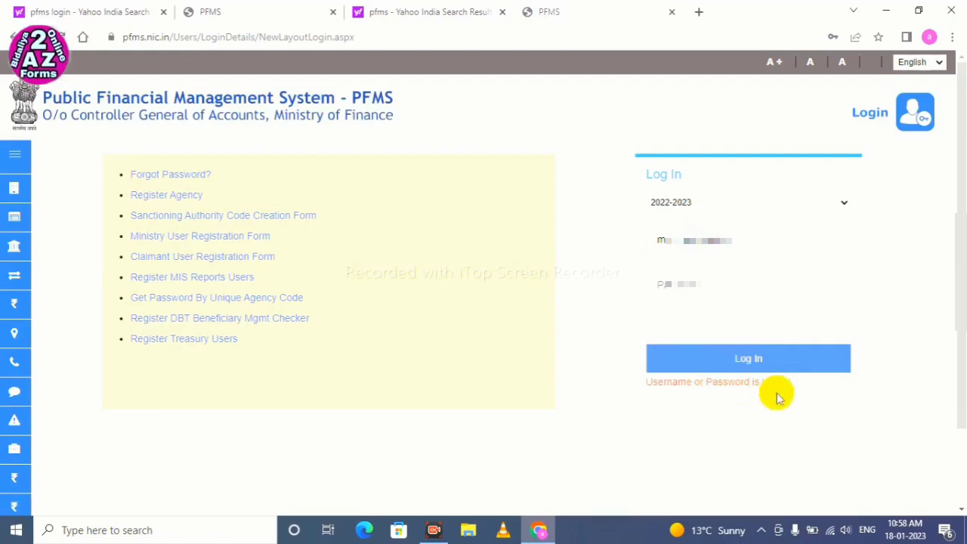
click(714, 281)
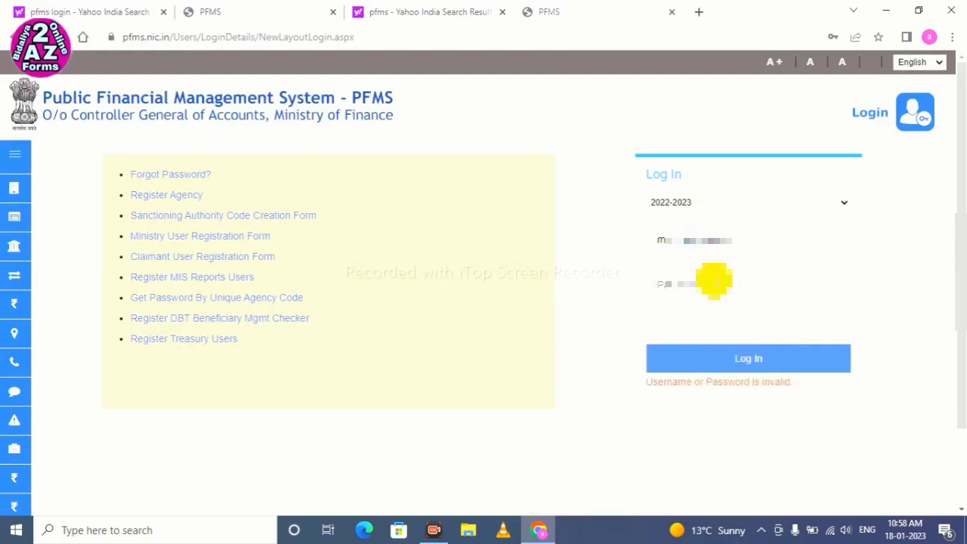
text(••)
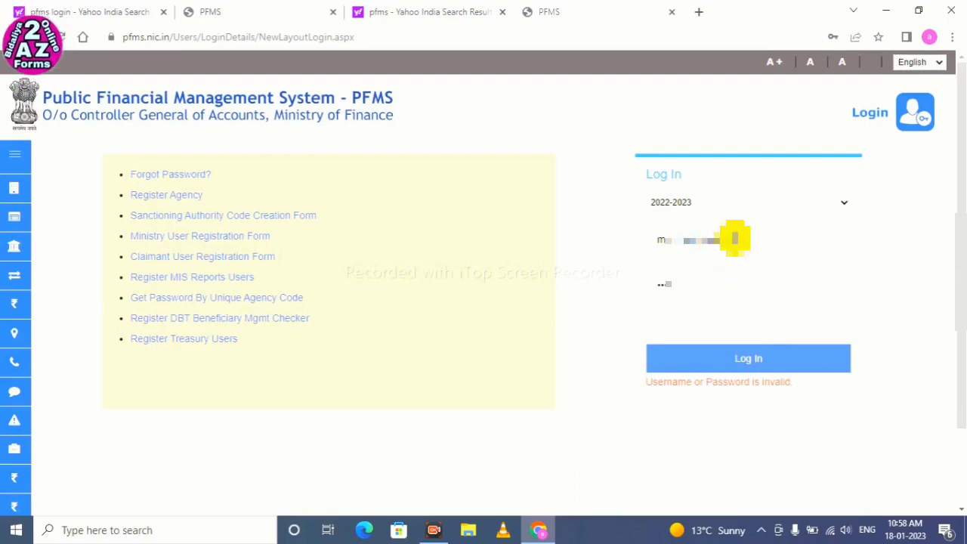
key(BackSpace)
key(BackSpace)
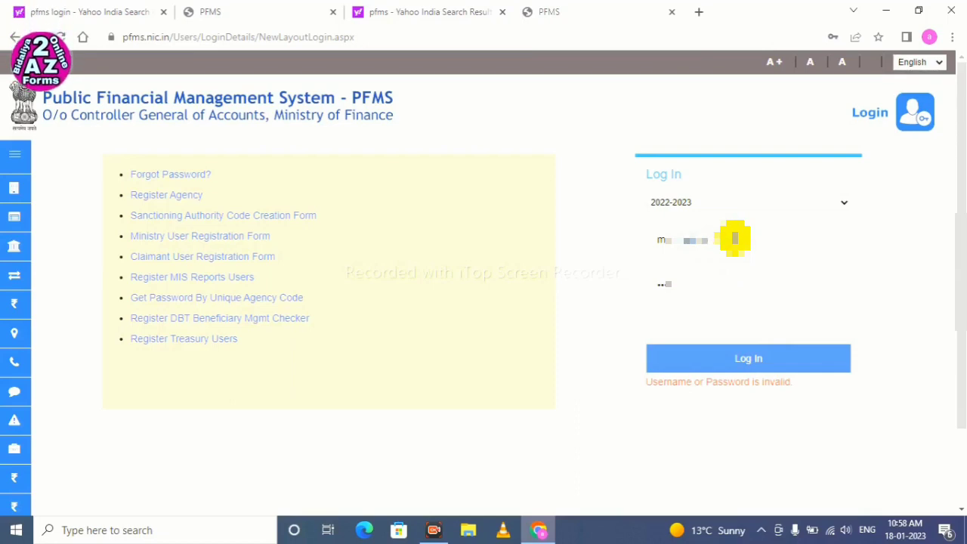
text(**)
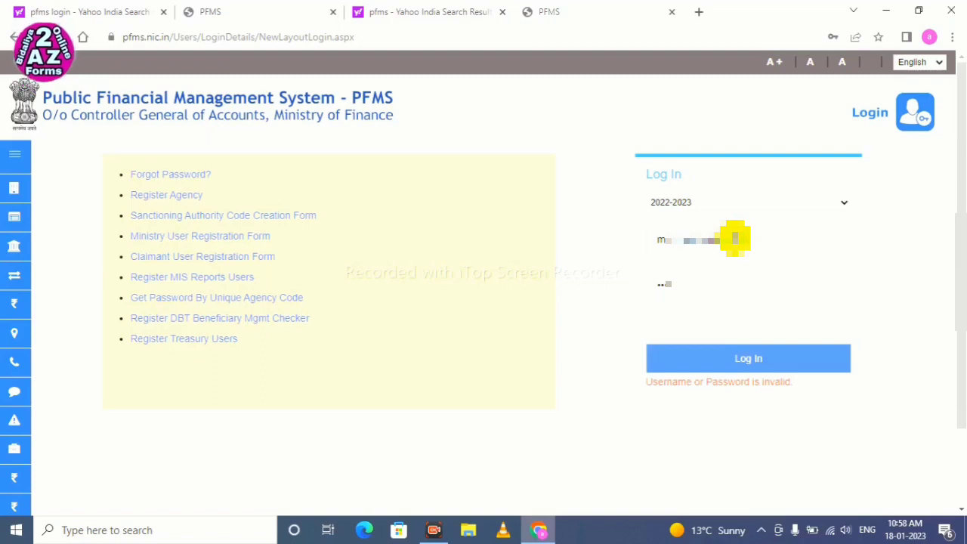
double_click(693, 285)
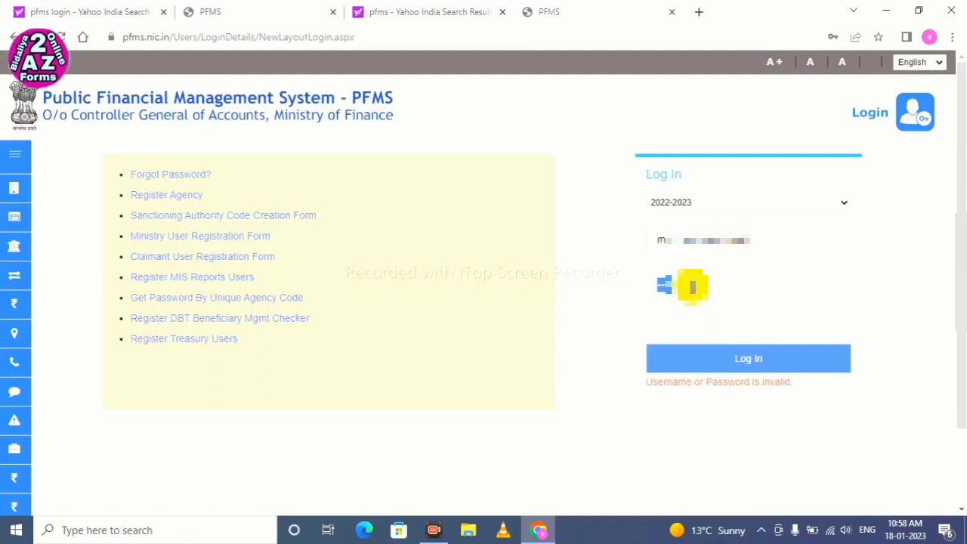
text(****)
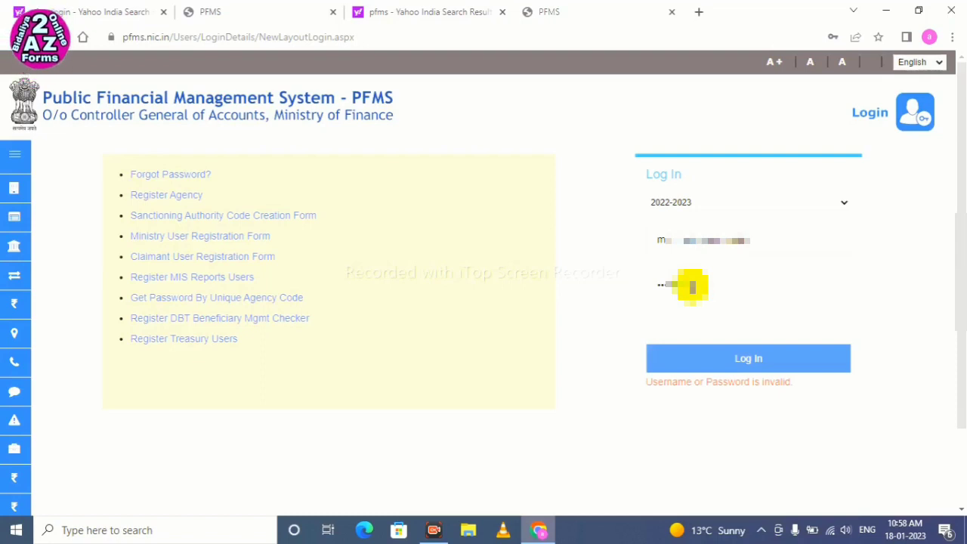
Enter the word-verification code, retry the login, and fill in a fresh code after rejection
click(730, 360)
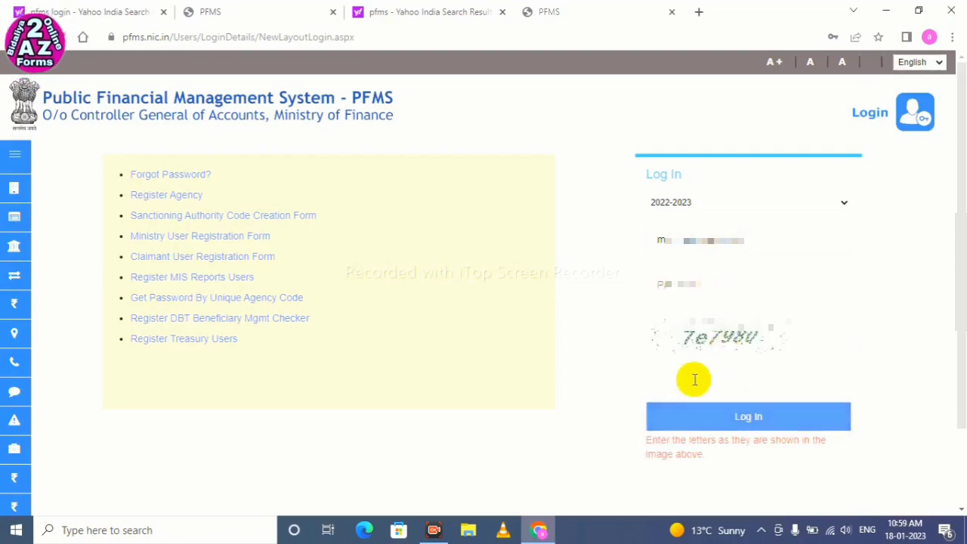
text(7)
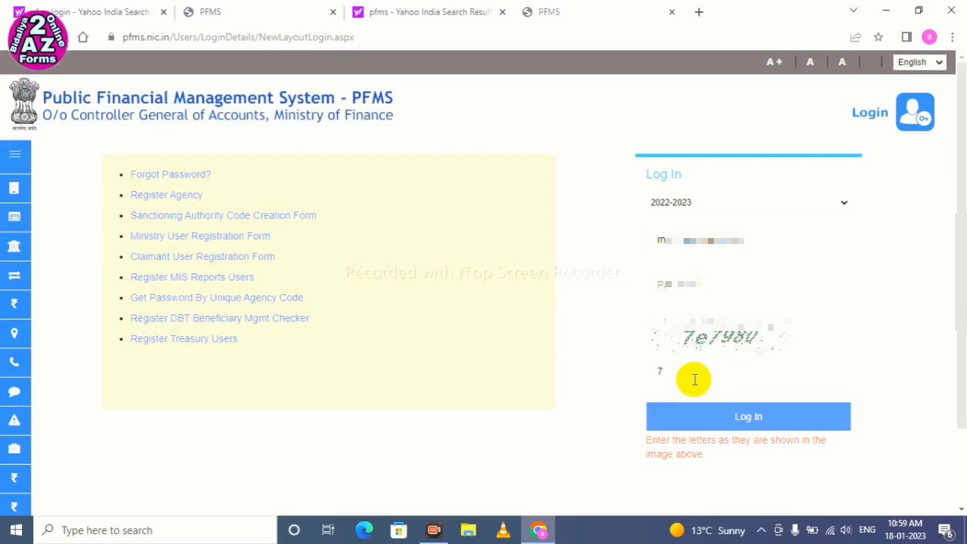
text(e79)
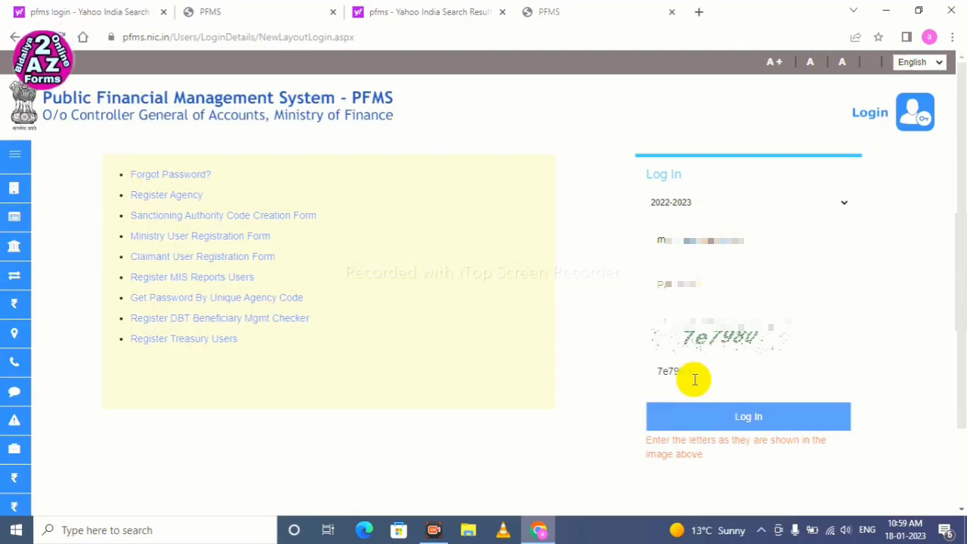
text(80)
click(728, 415)
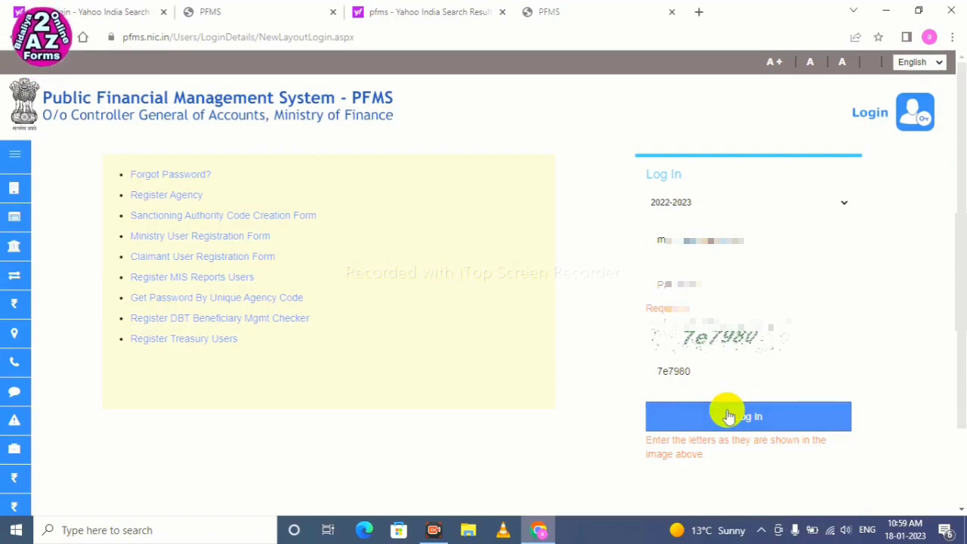
click(676, 285)
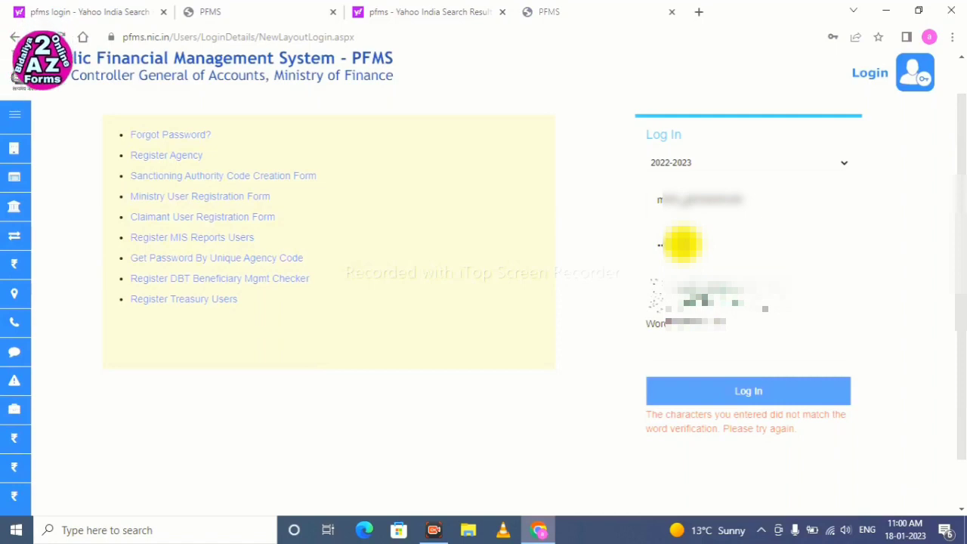
text(25)
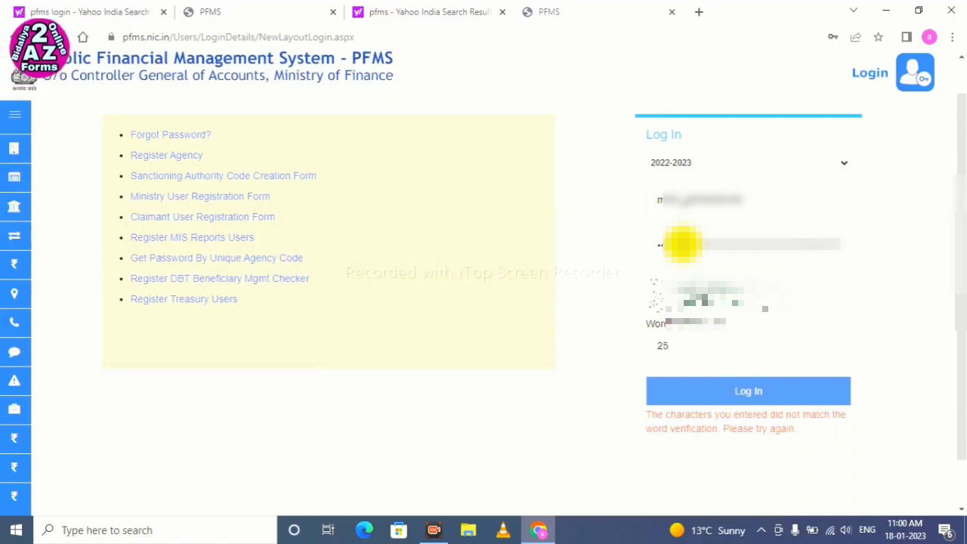
text(e71)
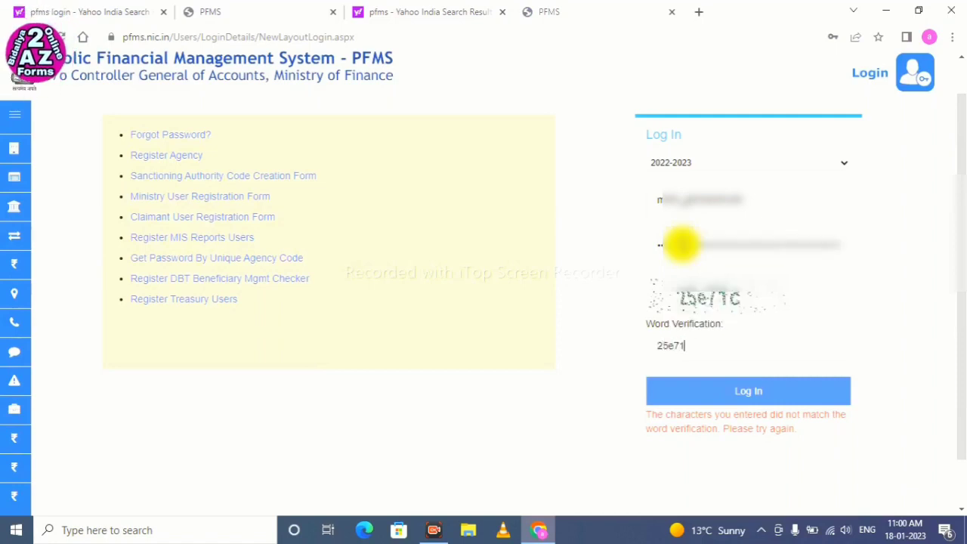
text(c)
Log in, skip saving the password, and submit the current, new and confirmed passwords
click(751, 391)
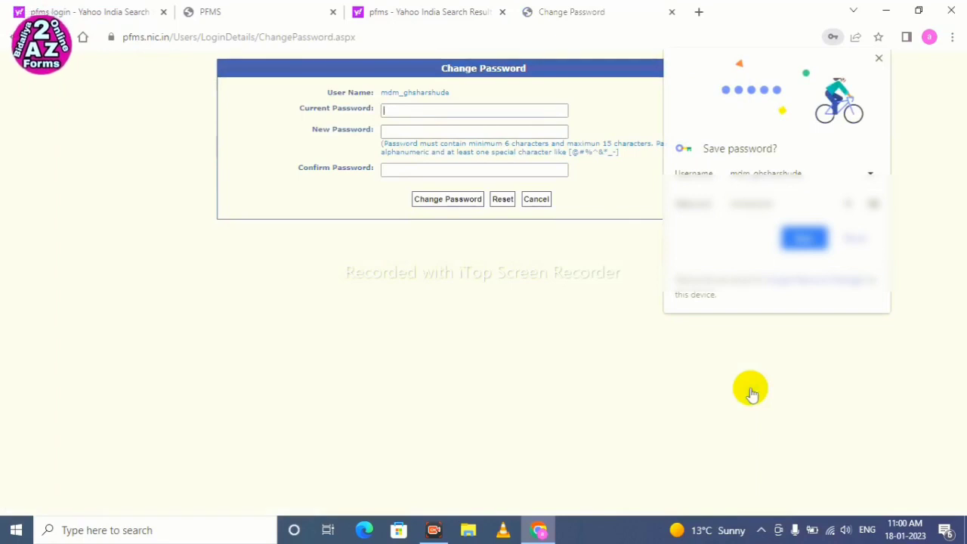
click(855, 237)
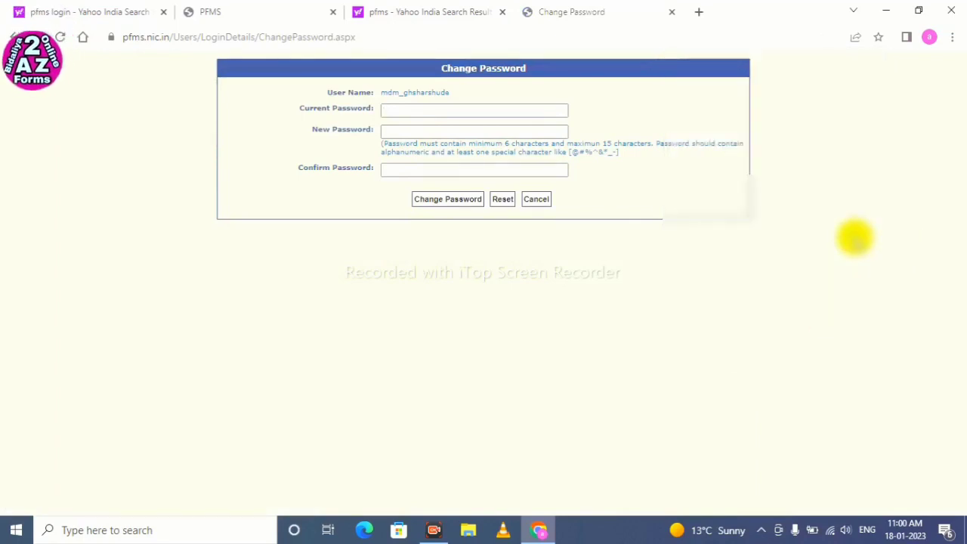
click(420, 114)
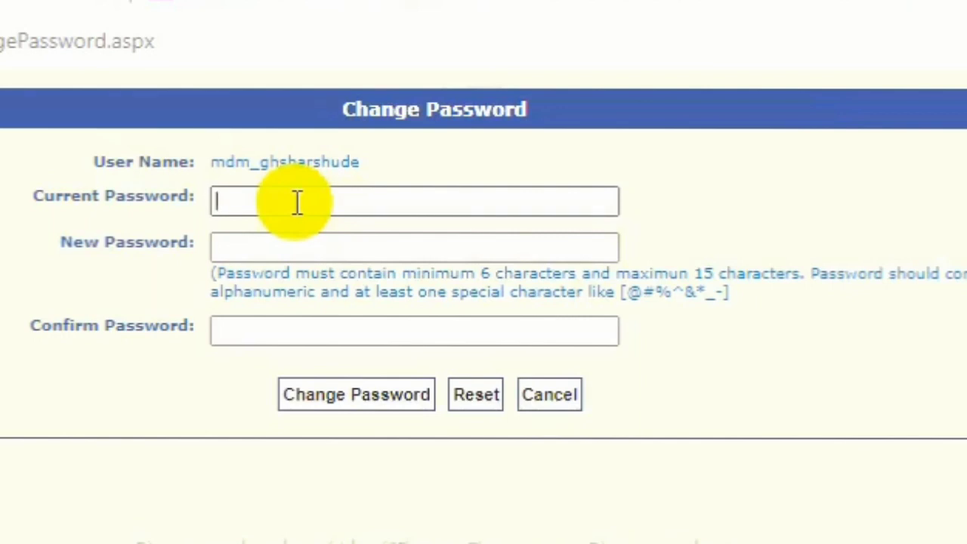
text(••••••••)
key(BackSpace)
key(BackSpace)
key(BackSpace)
key(BackSpace)
key(BackSpace)
key(BackSpace)
key(BackSpace)
key(BackSpace)
text(•)
key(BackSpace)
text(•••••••••••••••)
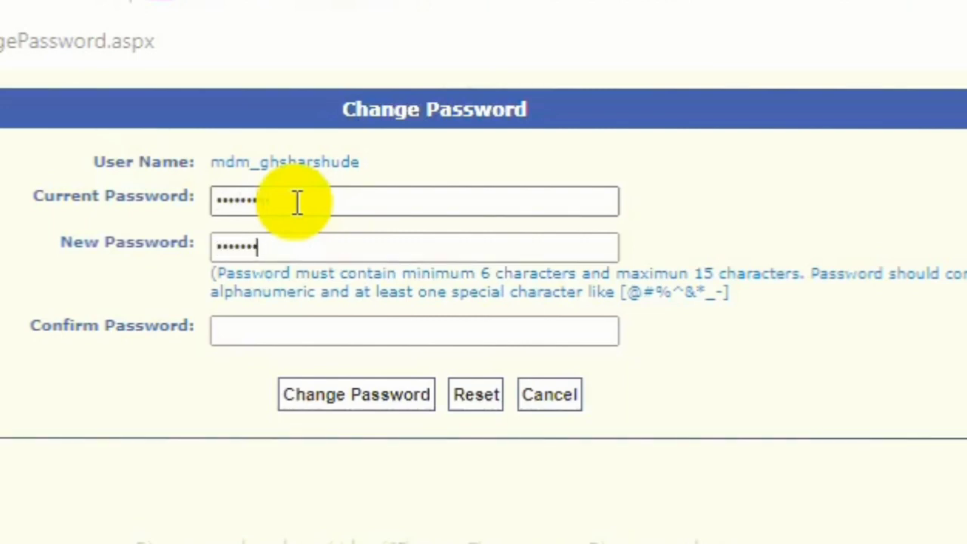
key(Tab)
text(••••••••)
click(352, 399)
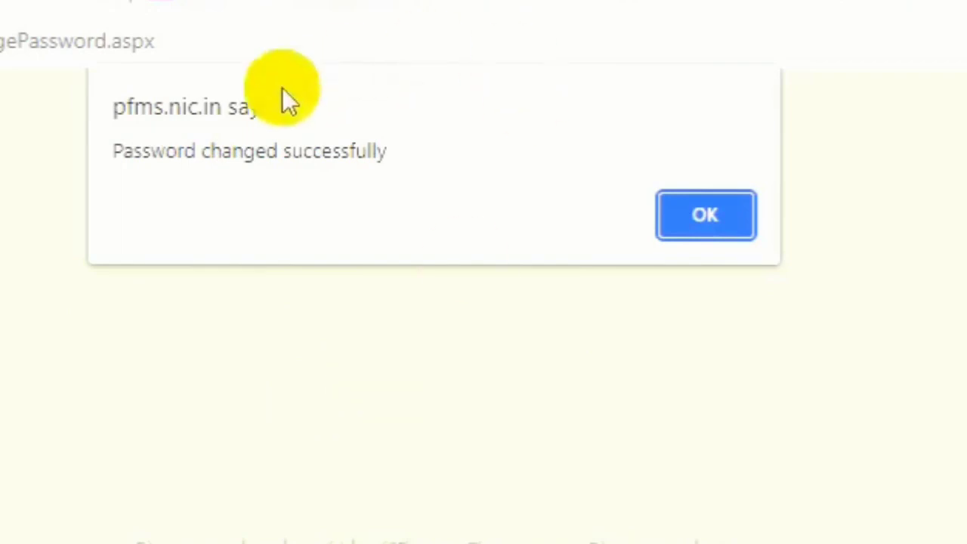
Acknowledge the password-changed alert and begin entering the username on the login page
click(690, 218)
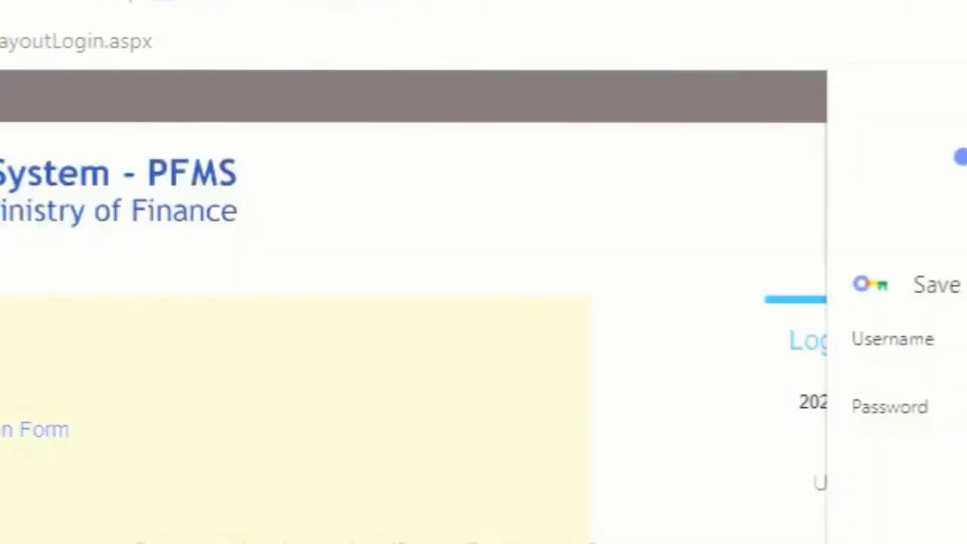
click(903, 486)
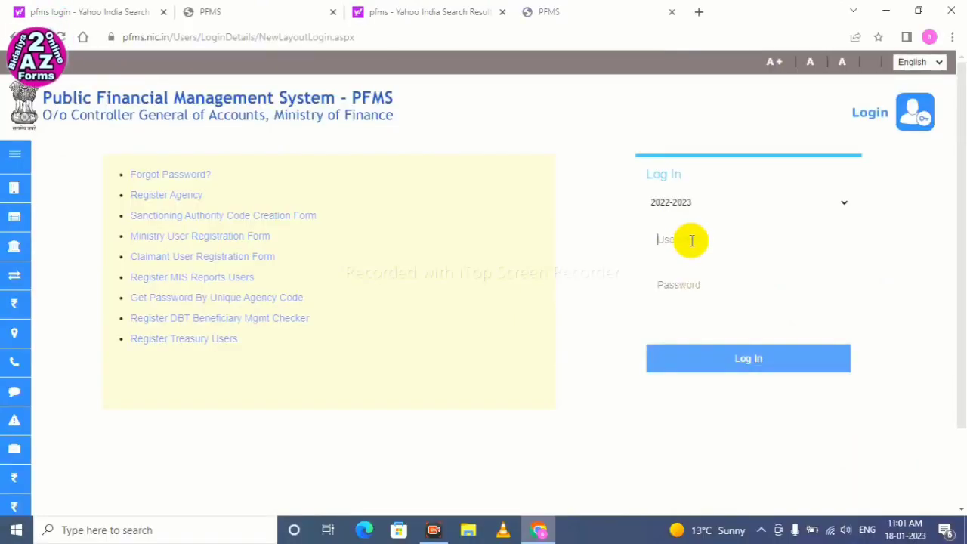
text(md)
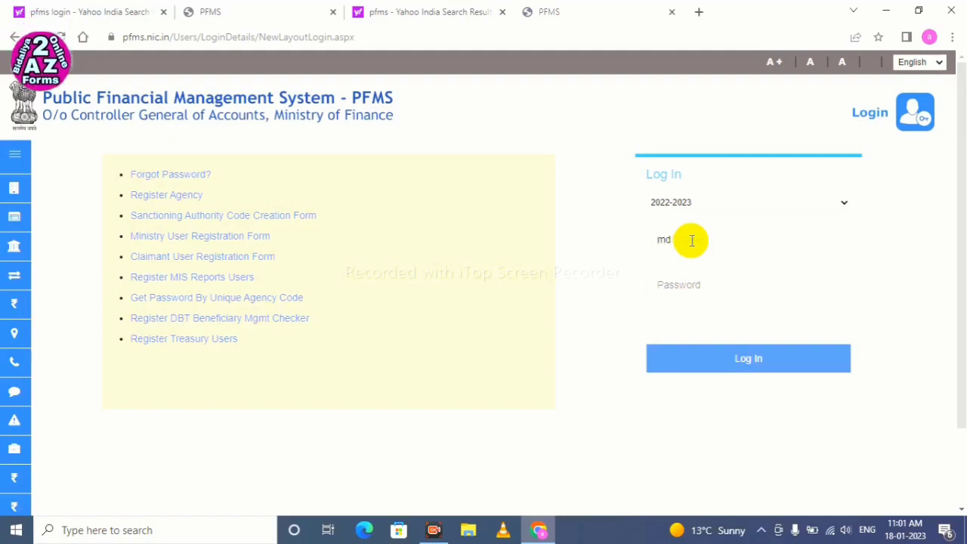
text(rr)
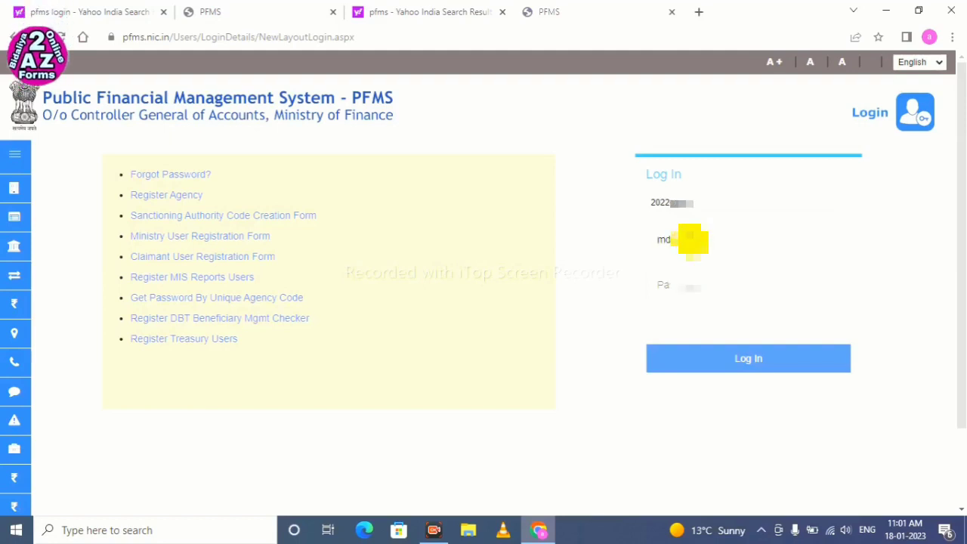
text(ana)
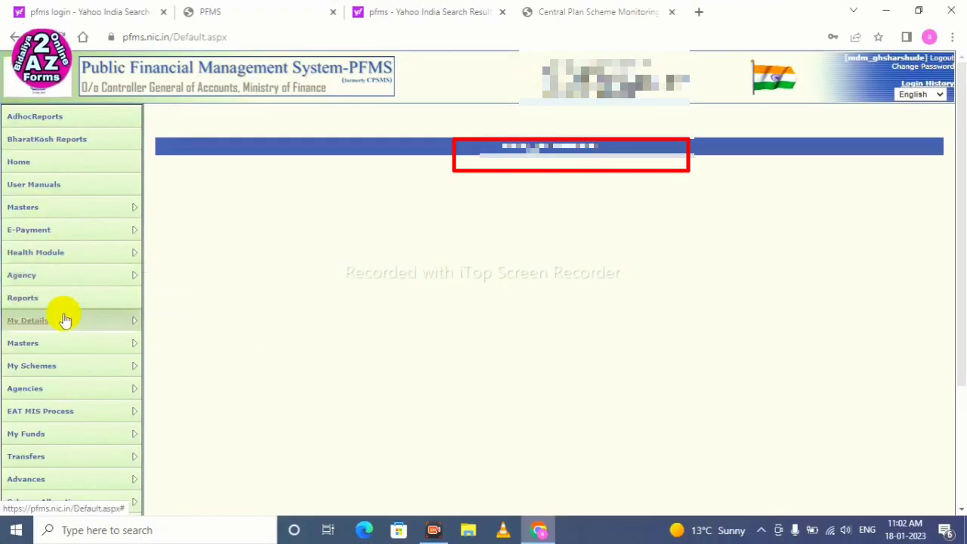
Open User Manuals from the left menu and scroll through the AGENCYADM manual list
mouse_move(64, 321)
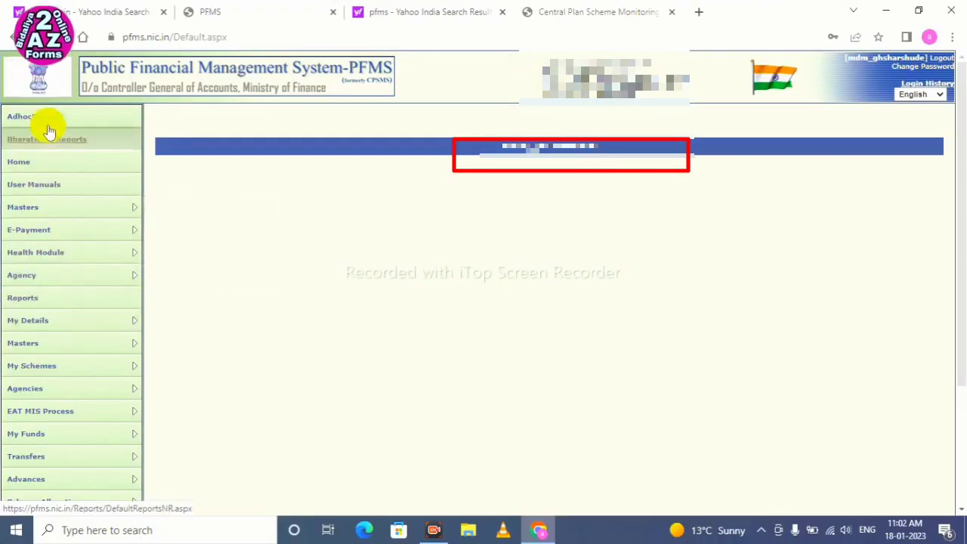
click(48, 196)
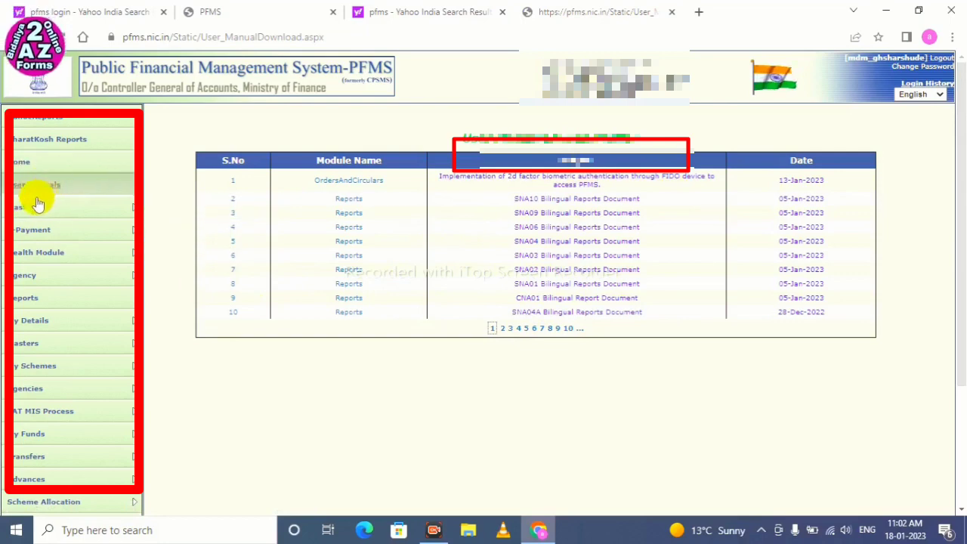
mouse_move(30, 202)
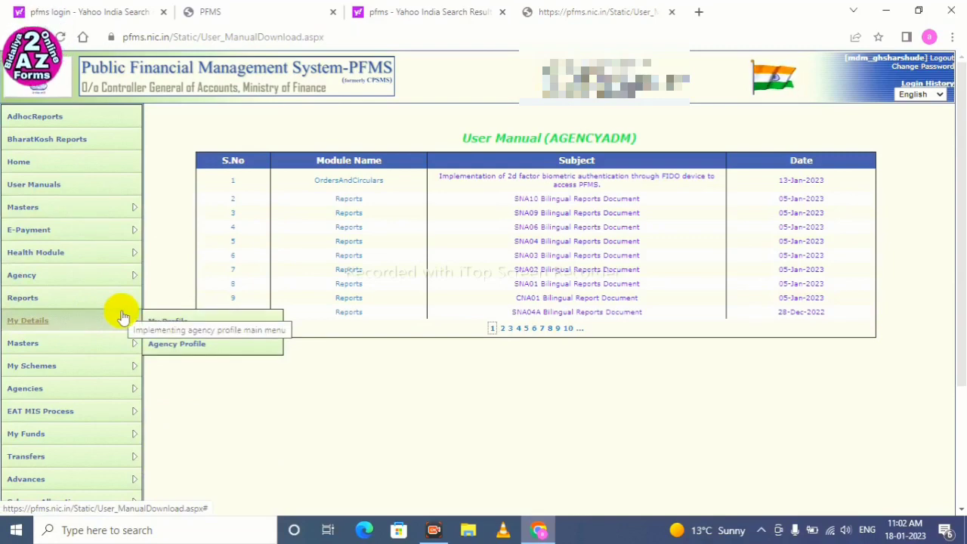
drag(958, 173, 960, 246)
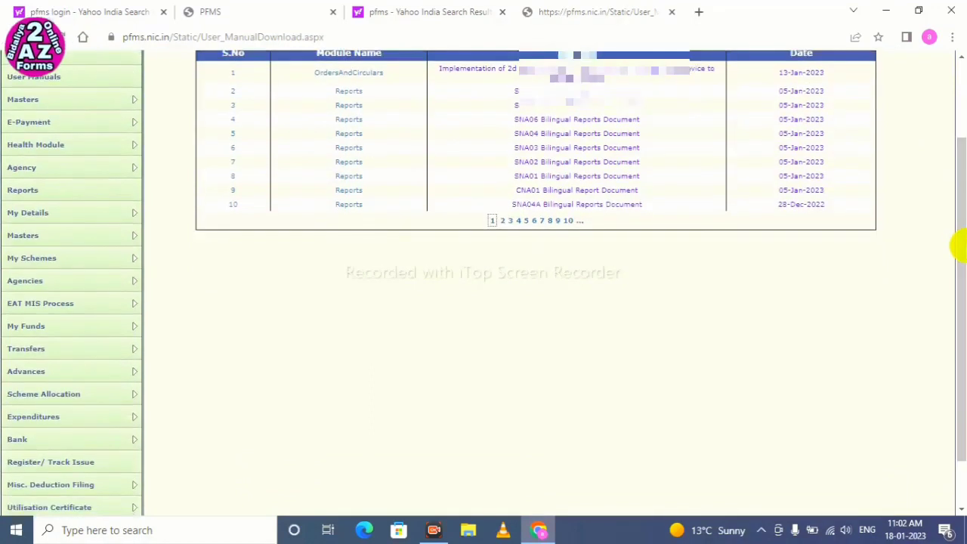
Open Account Activation Epayment from the Bank menu
mouse_move(40, 176)
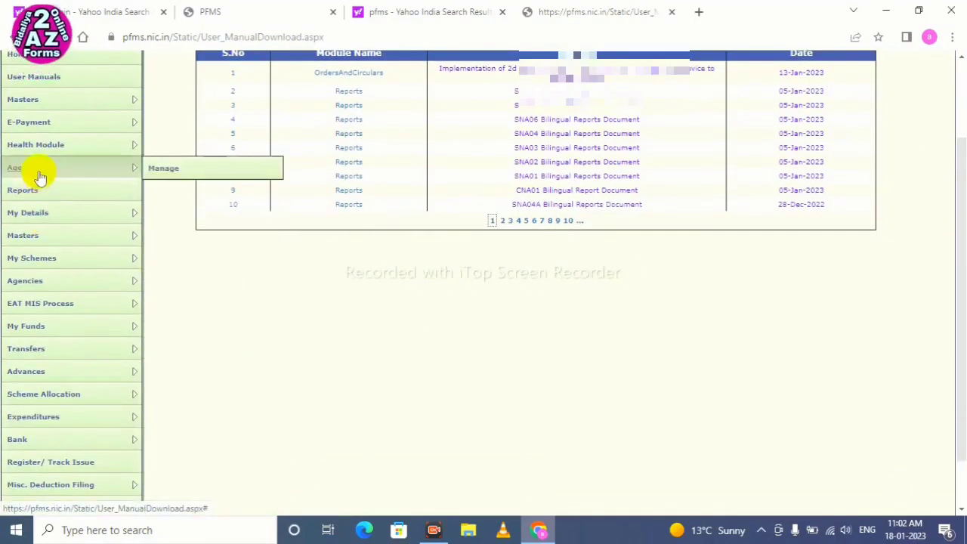
mouse_move(50, 102)
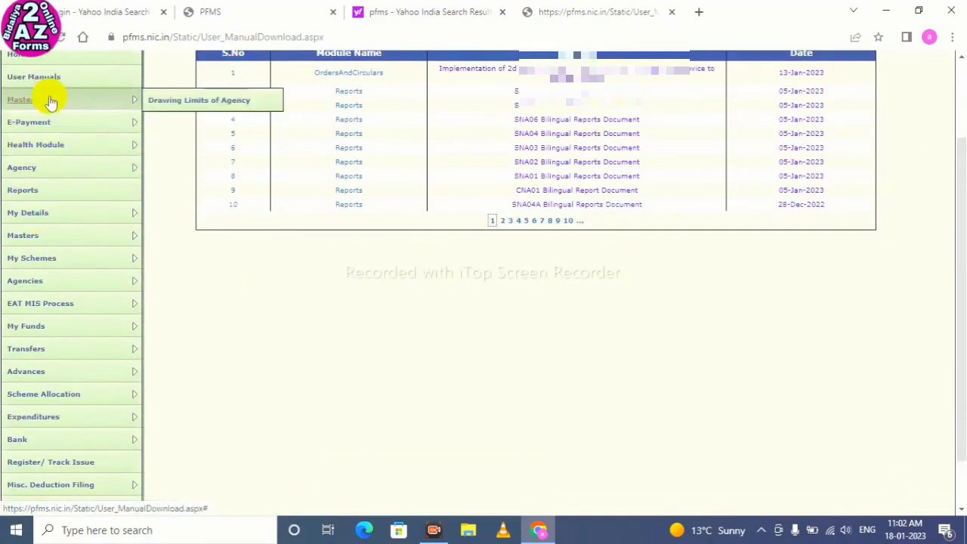
mouse_move(63, 133)
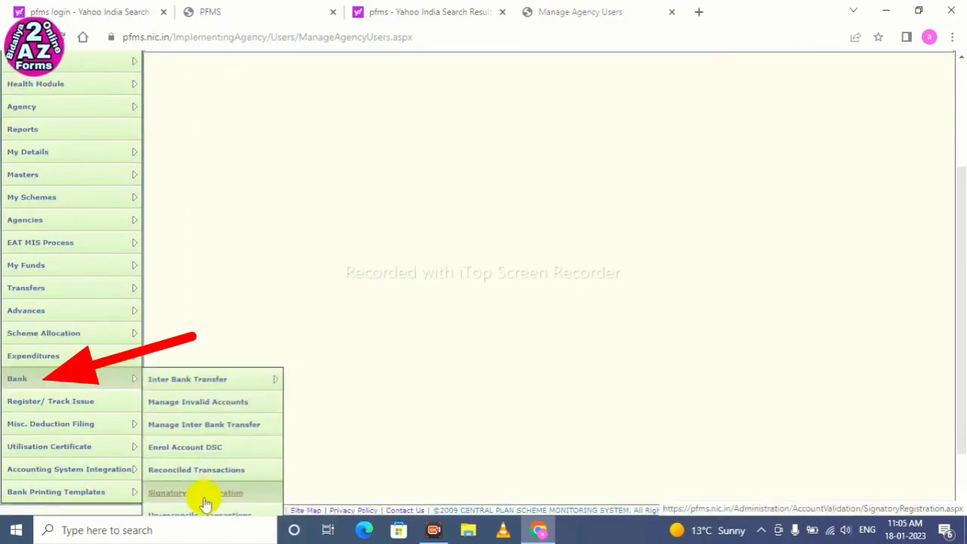
scroll(205, 506, down, 1)
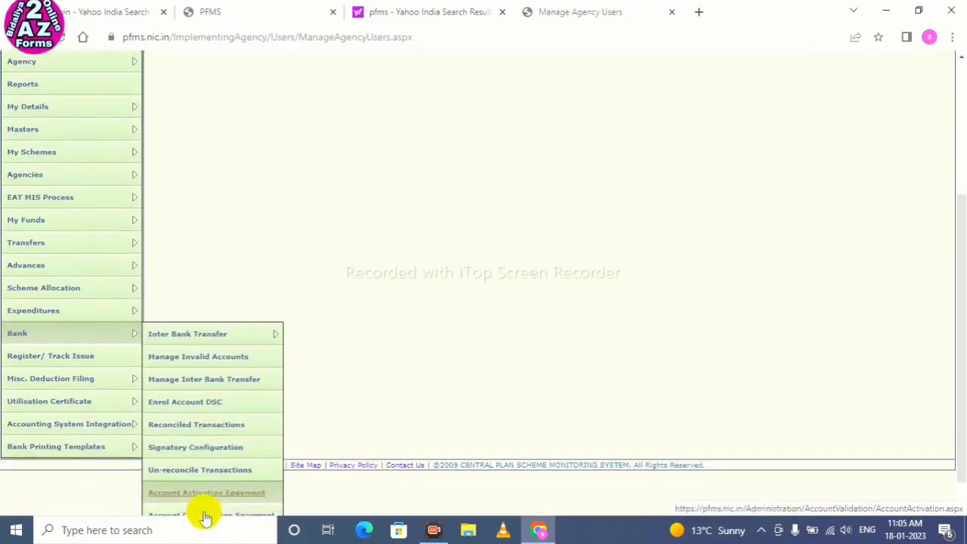
scroll(205, 517, down, 1)
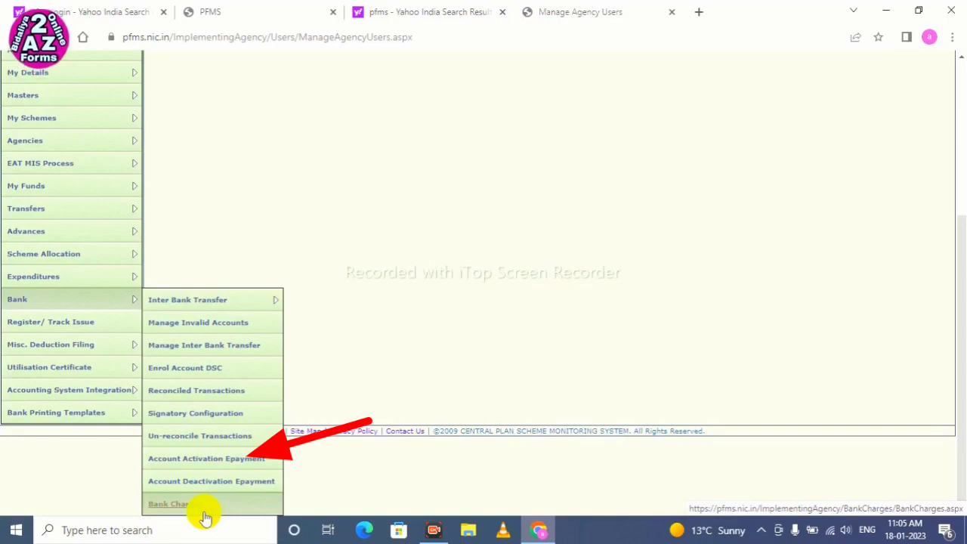
click(190, 462)
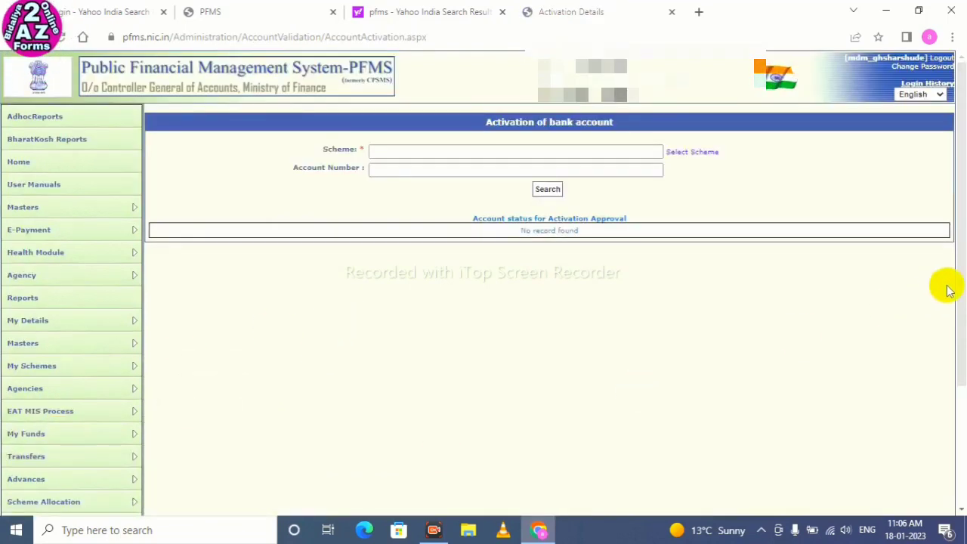
drag(963, 356, 963, 323)
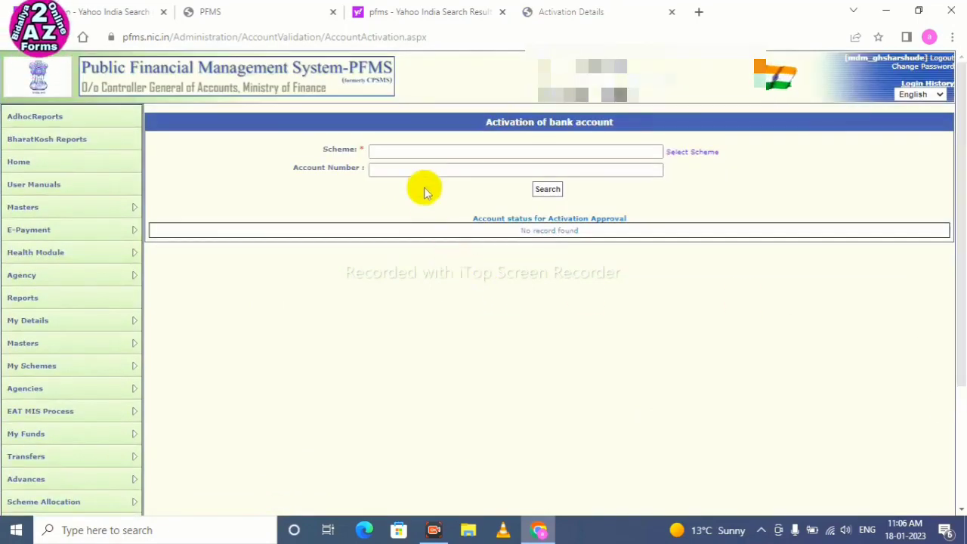
click(393, 157)
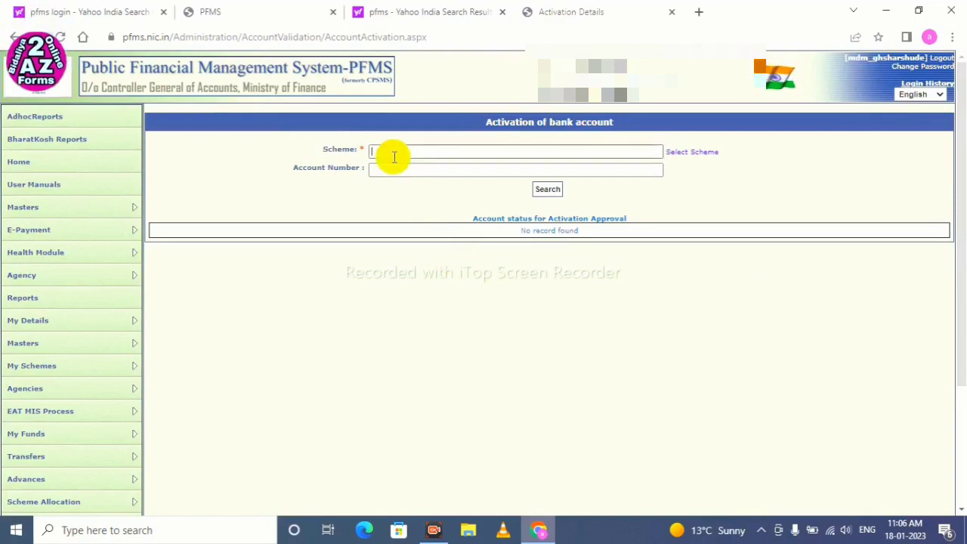
click(693, 155)
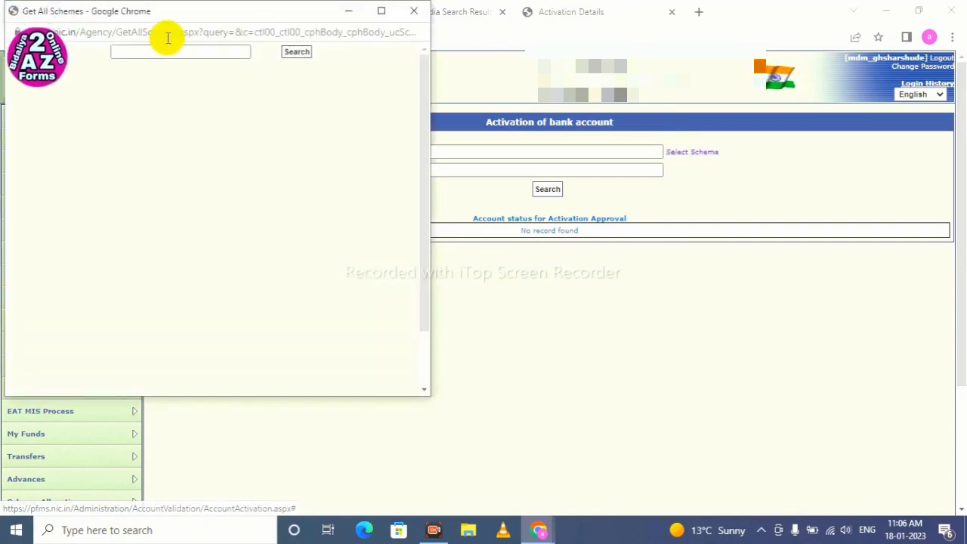
click(139, 55)
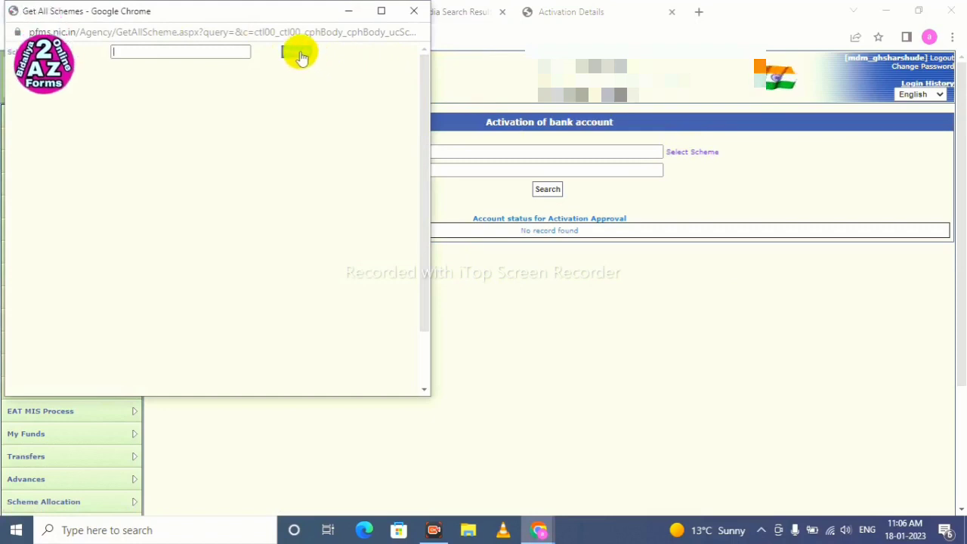
text(uk)
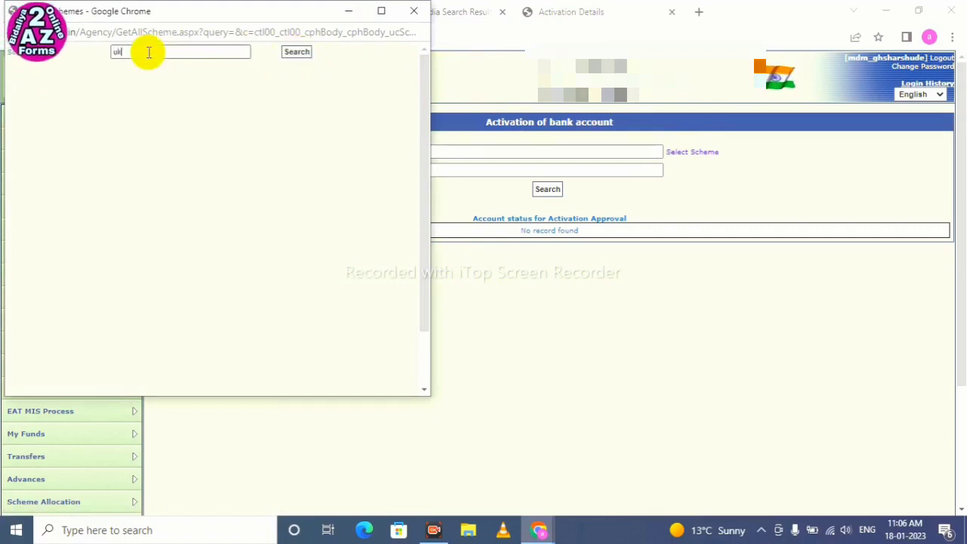
text(20)
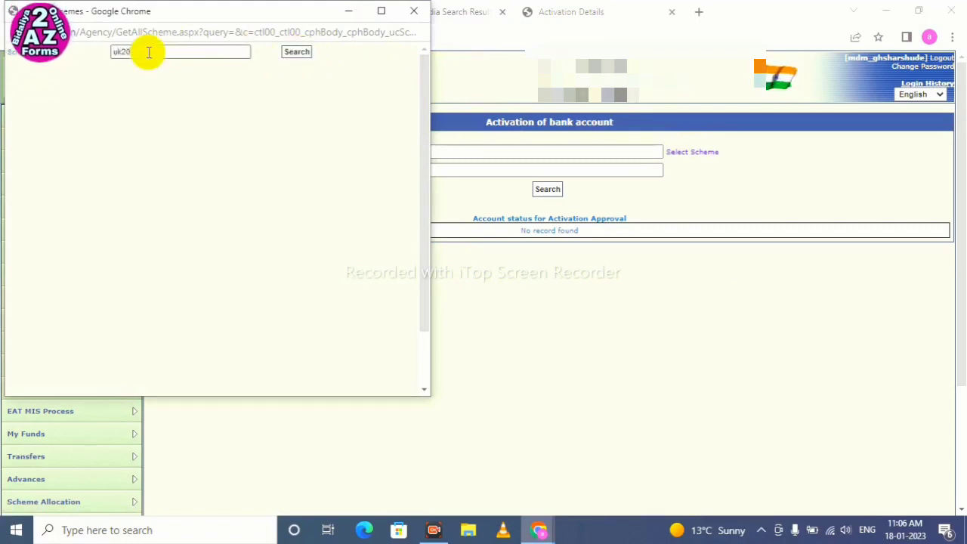
text(7)
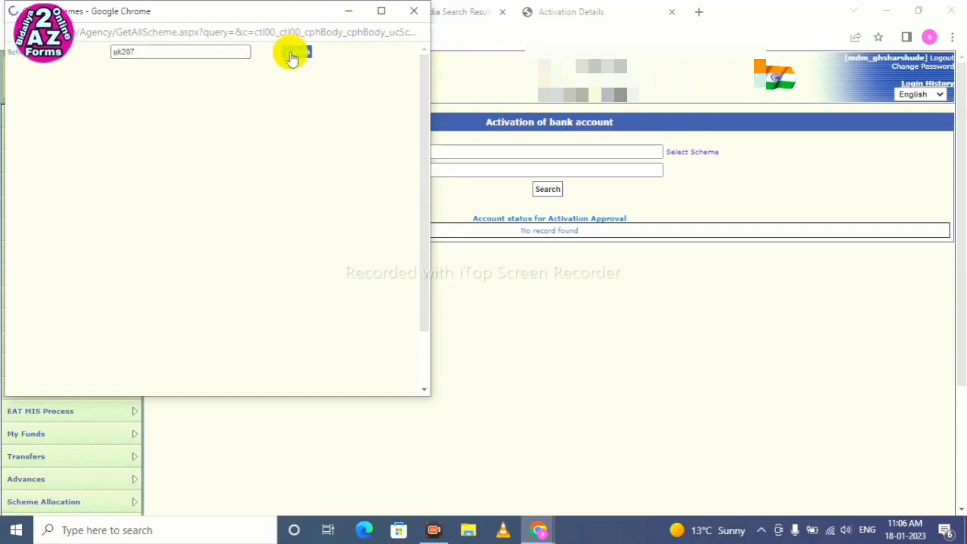
click(294, 54)
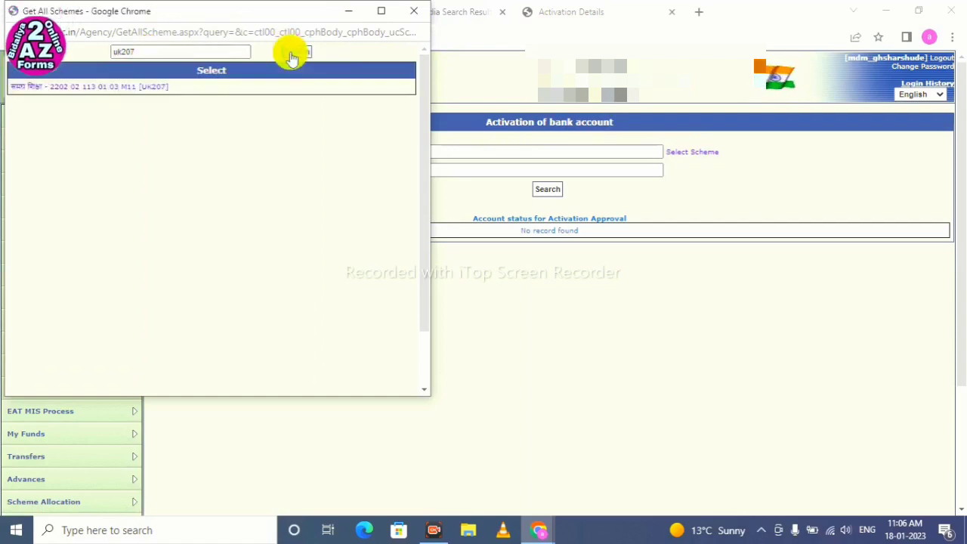
click(135, 88)
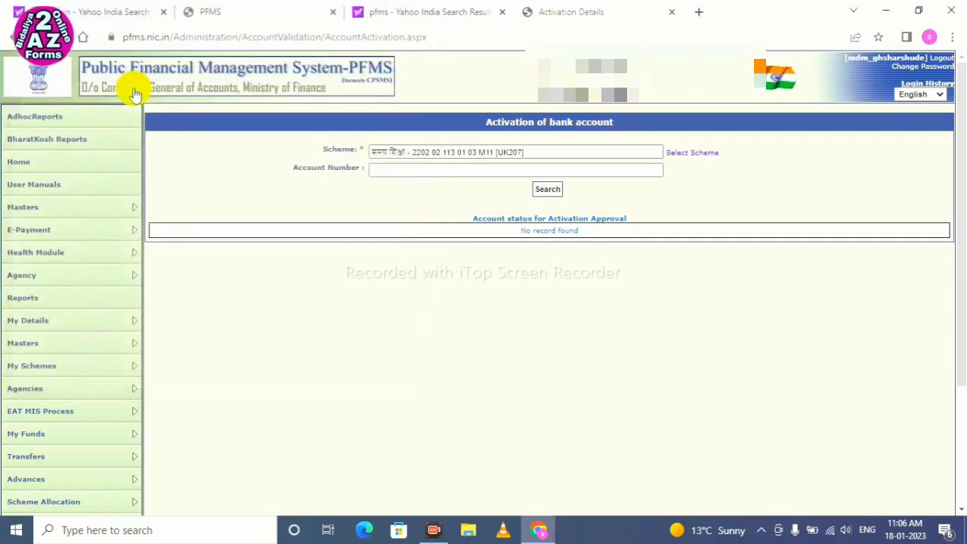
Search the scheme's accounts, tick the listed one, set EPaymentUsingPrintAdvice, and submit
click(415, 173)
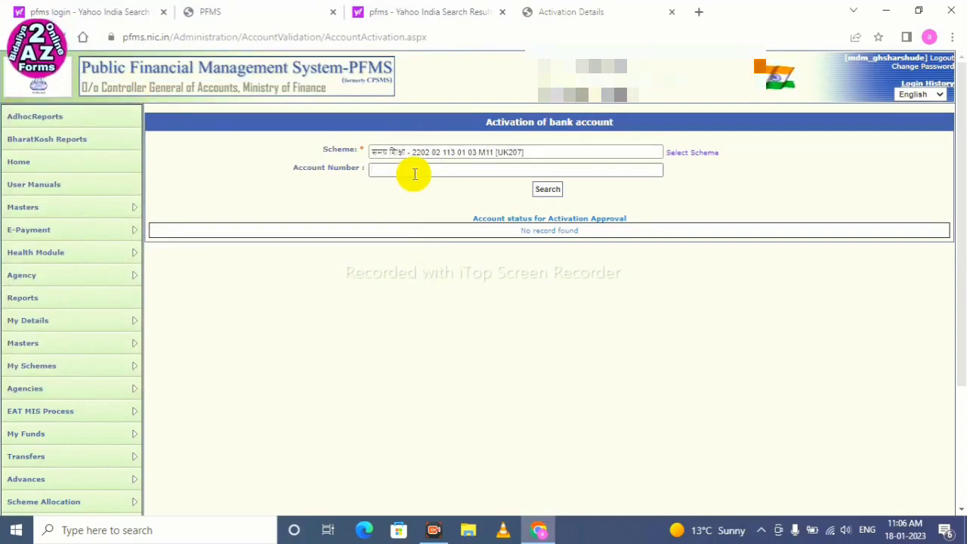
click(549, 191)
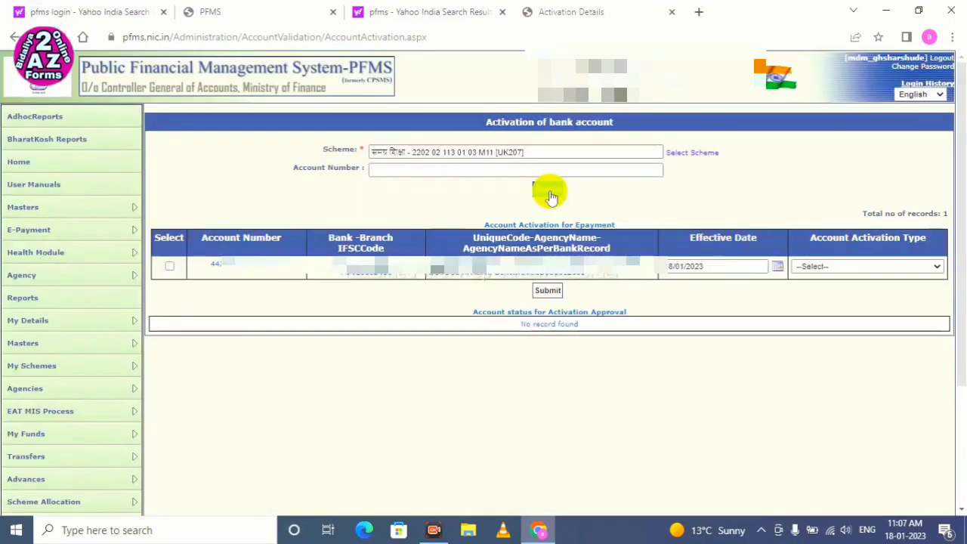
click(171, 266)
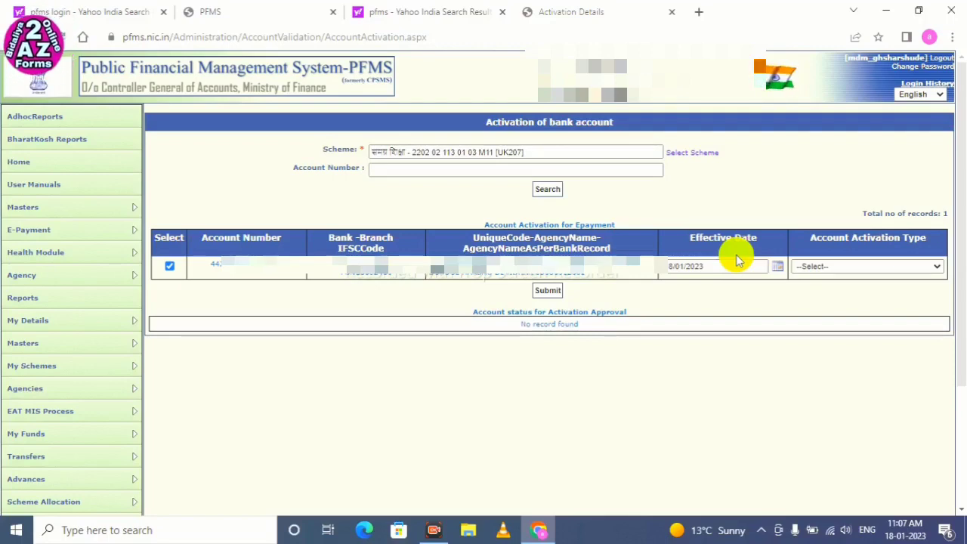
click(896, 267)
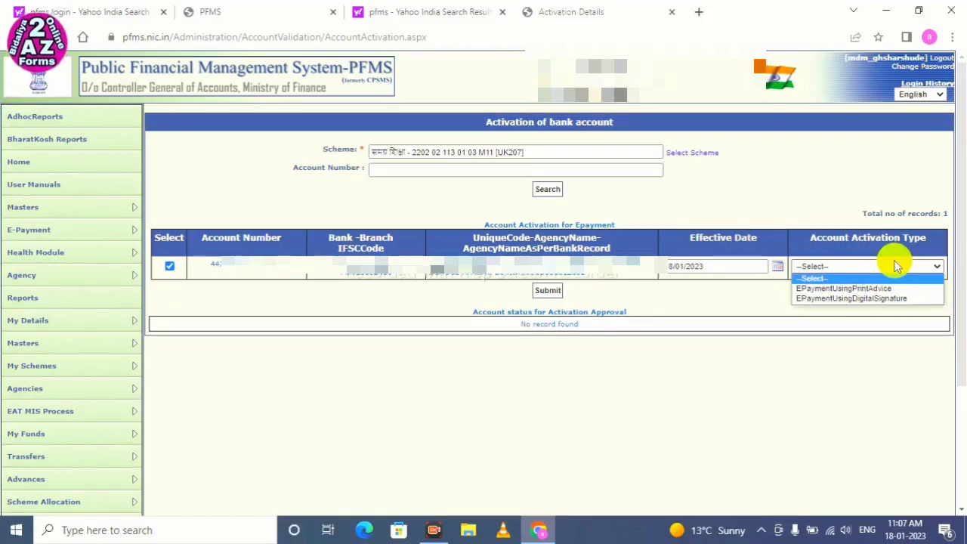
click(849, 291)
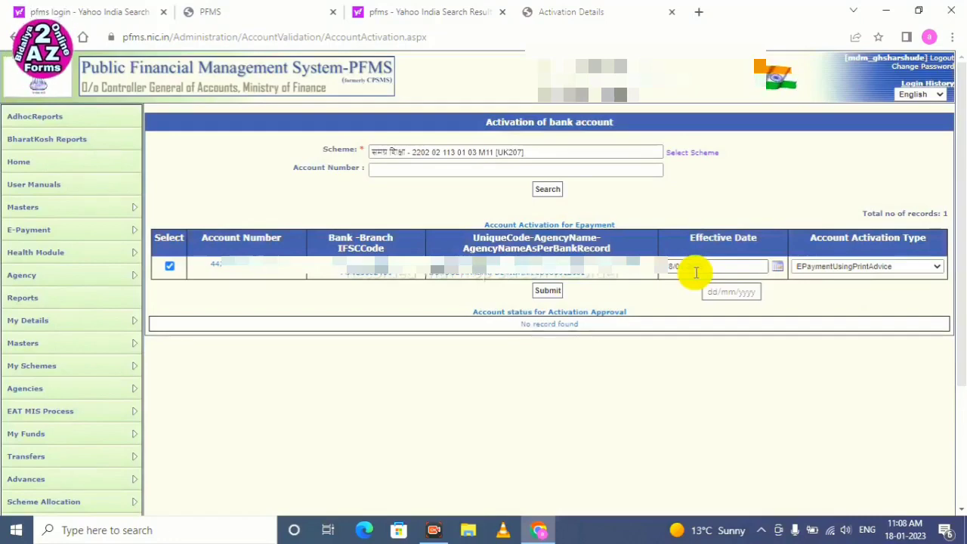
click(547, 293)
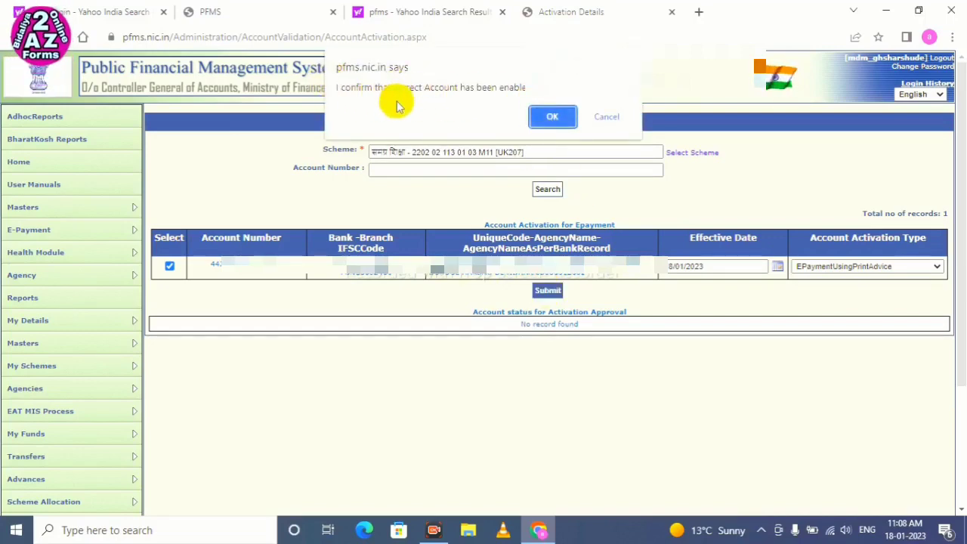
Confirm the activation and scroll down to review the saved e-payment record
click(548, 117)
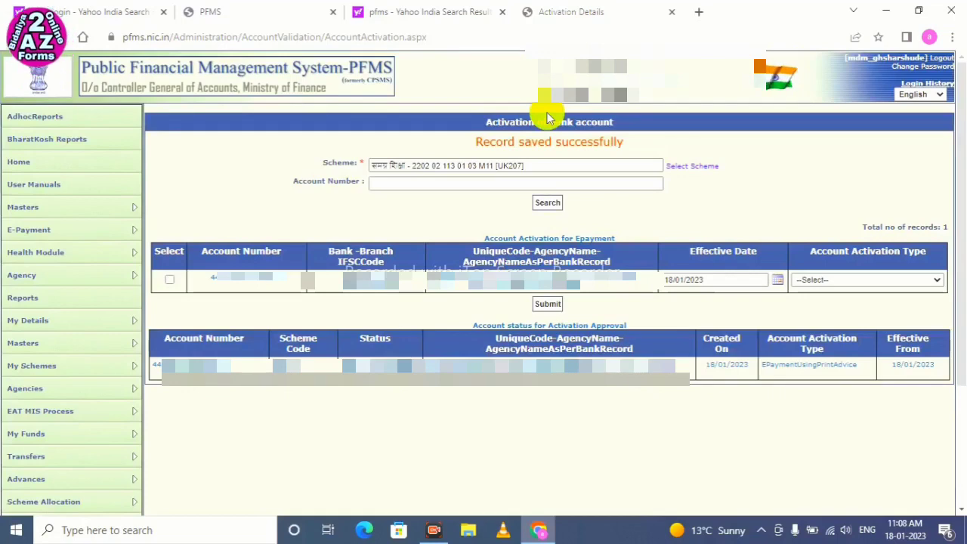
drag(961, 229, 962, 363)
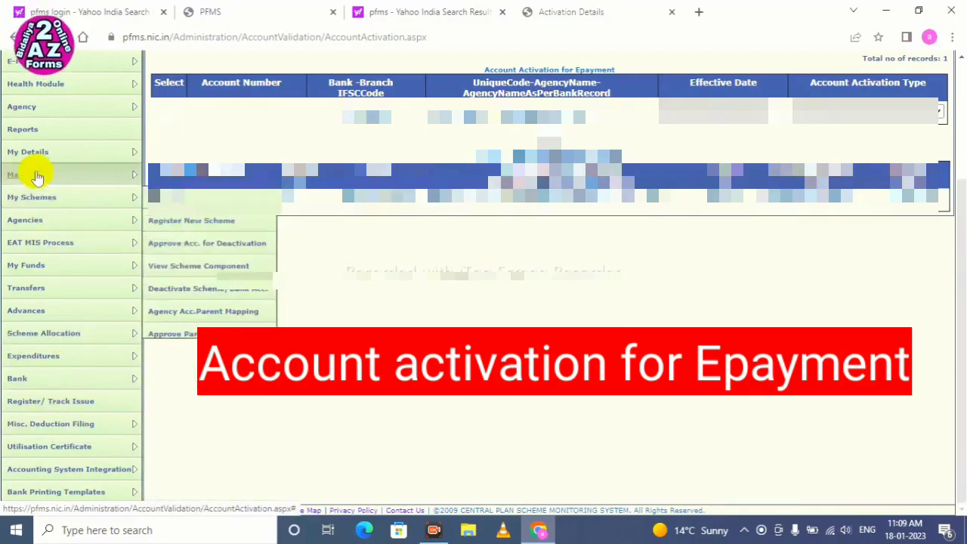
mouse_move(38, 181)
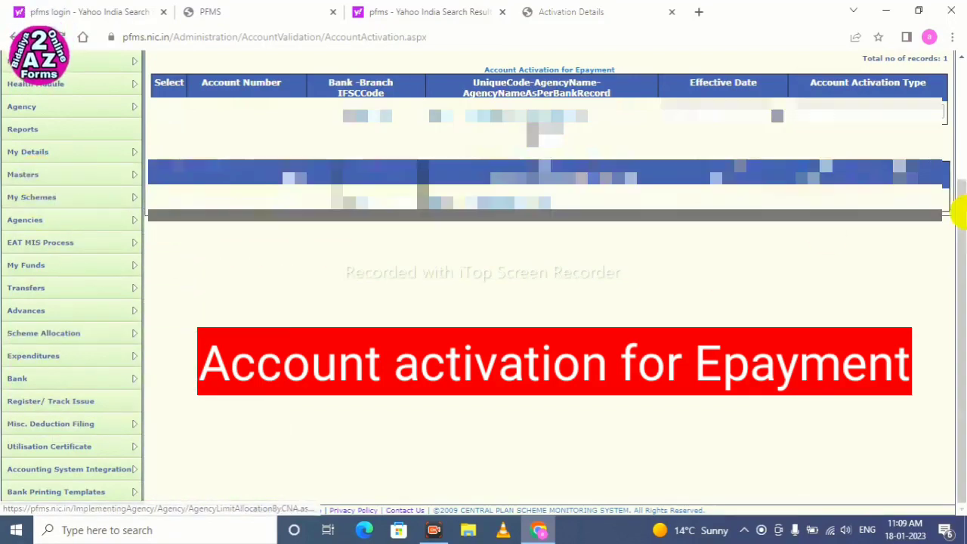
click(963, 61)
click(963, 60)
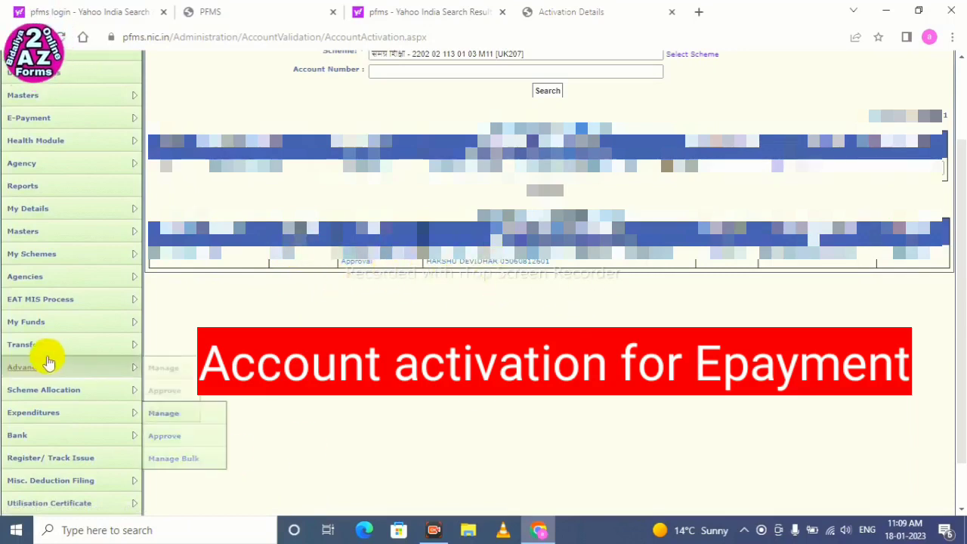
mouse_move(43, 414)
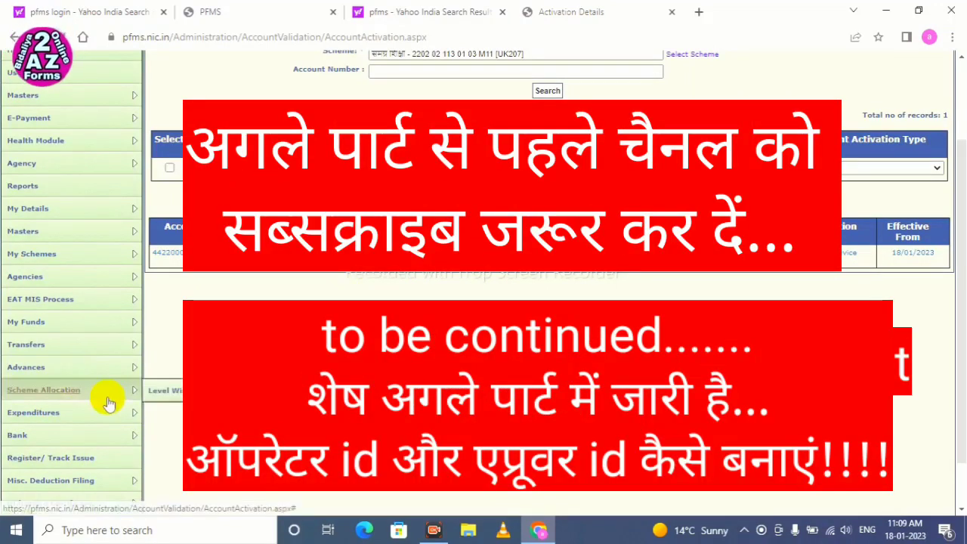
mouse_move(54, 359)
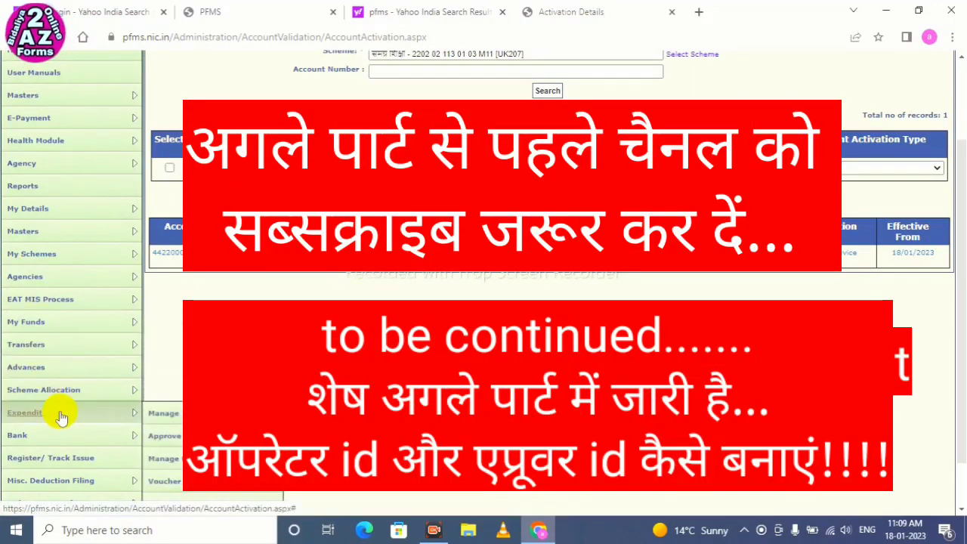